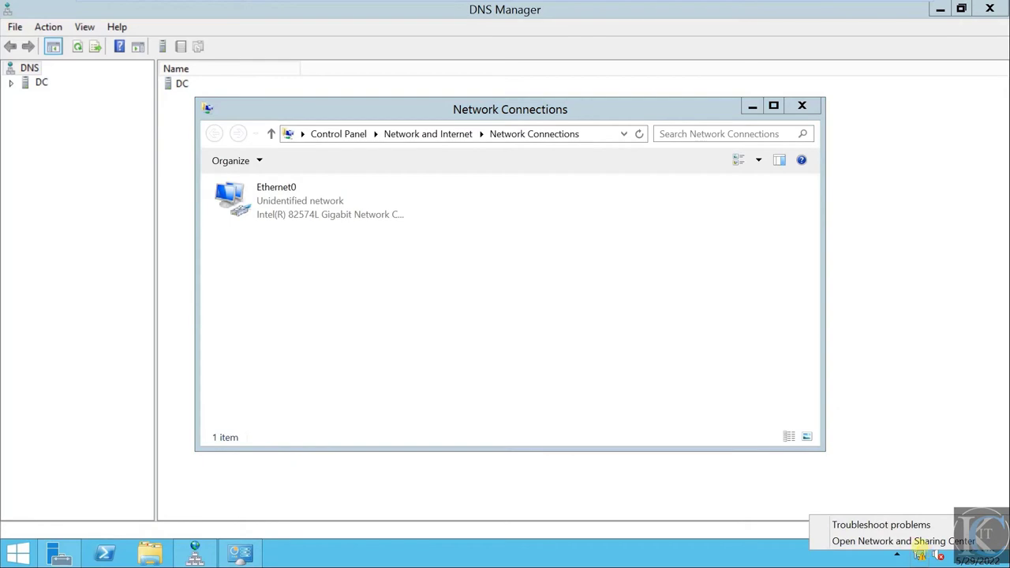
Open the adapter settings from the Network and Sharing Center, and close the Network Connections window after viewing the adapter.
left_click(907, 541)
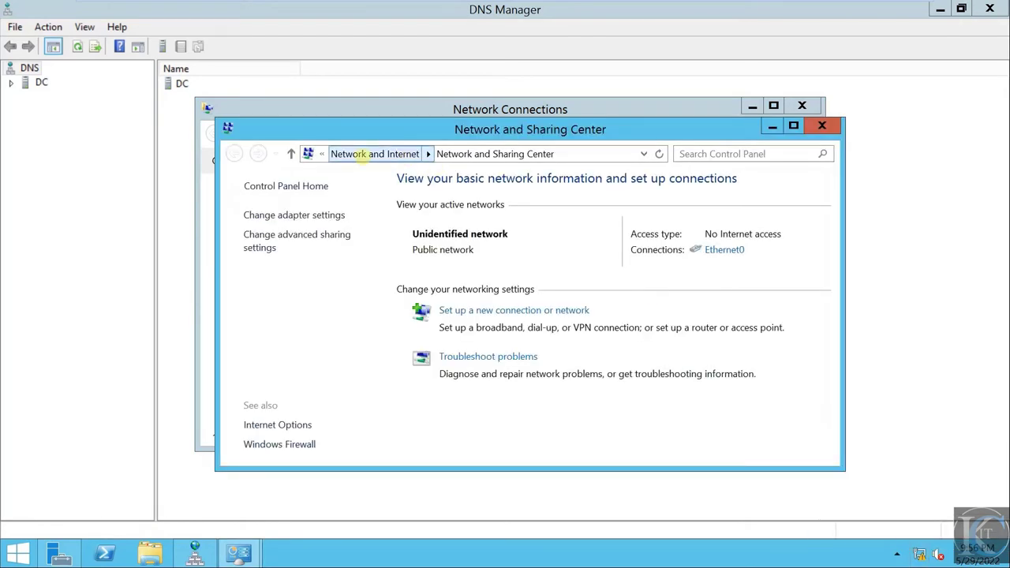
left_click(296, 213)
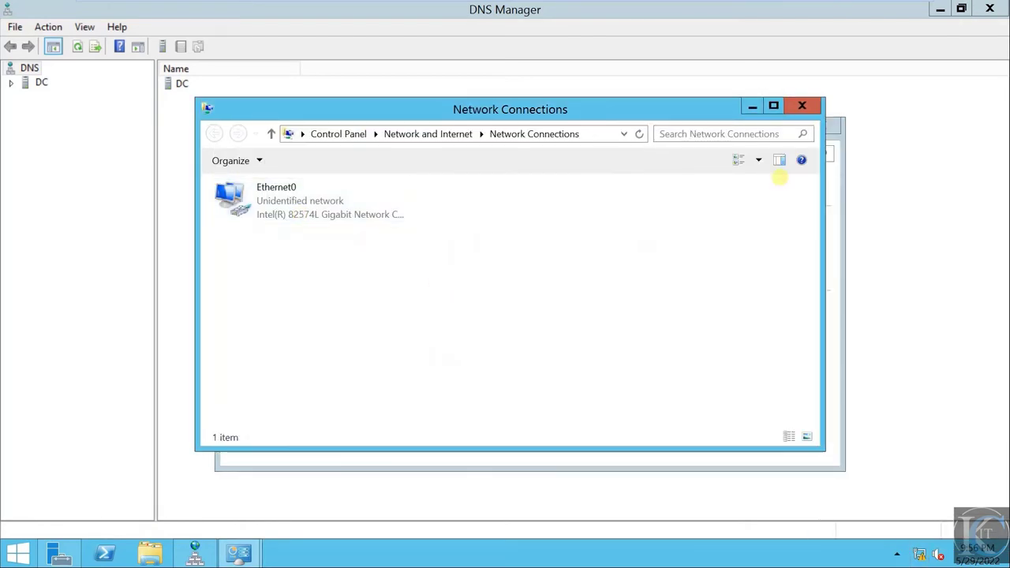
left_click(803, 105)
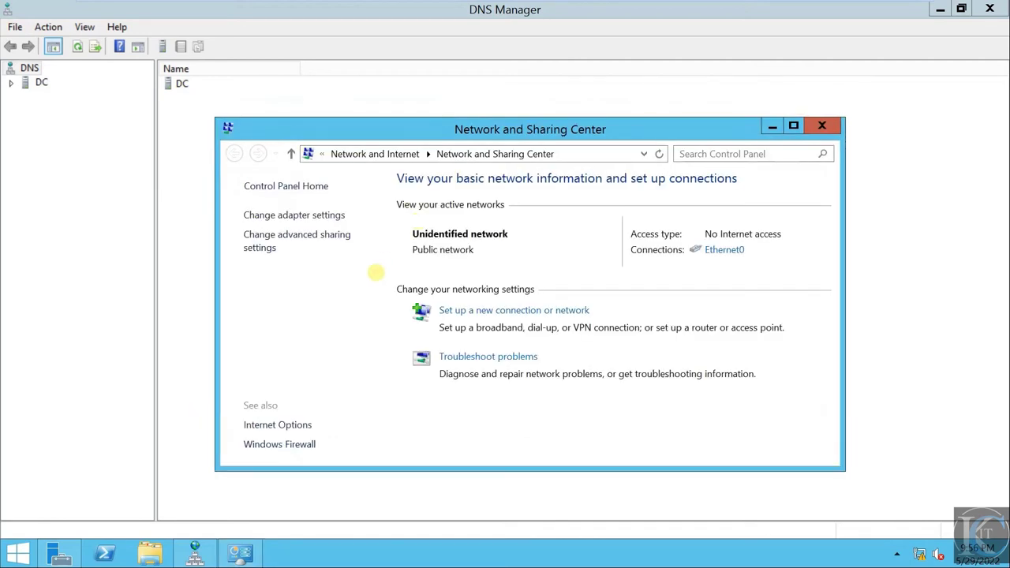
Open the network connections with ncpa.cpl from an administrator command prompt, and close the Network Connections window again.
key("super+x")
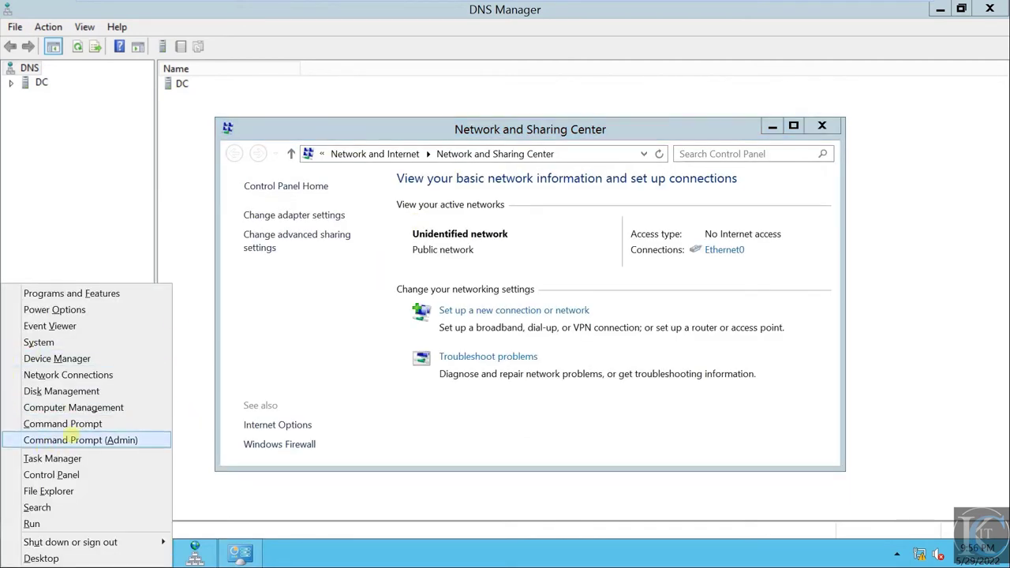
left_click(80, 441)
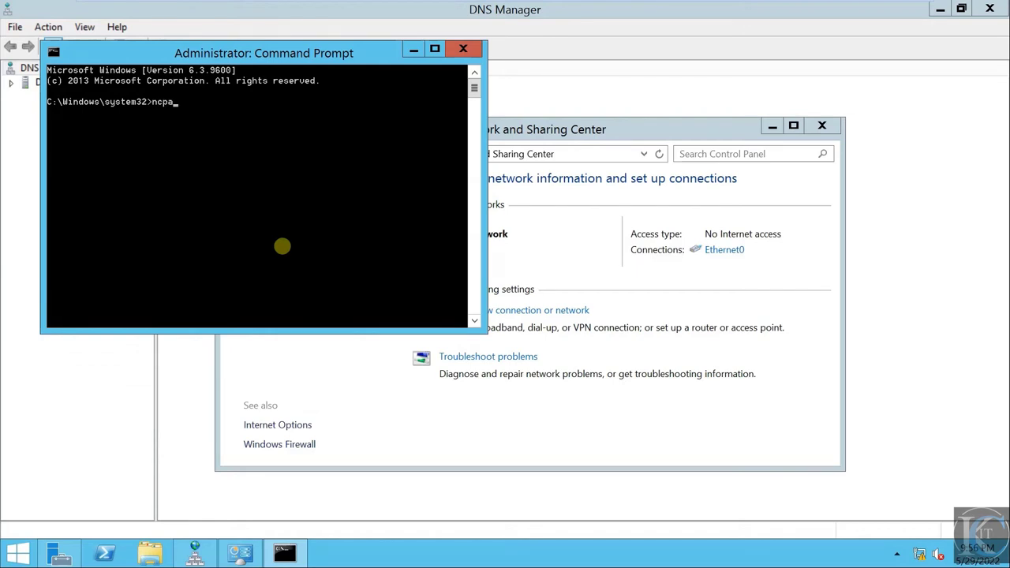
type("ncpa.cpl")
key("Return")
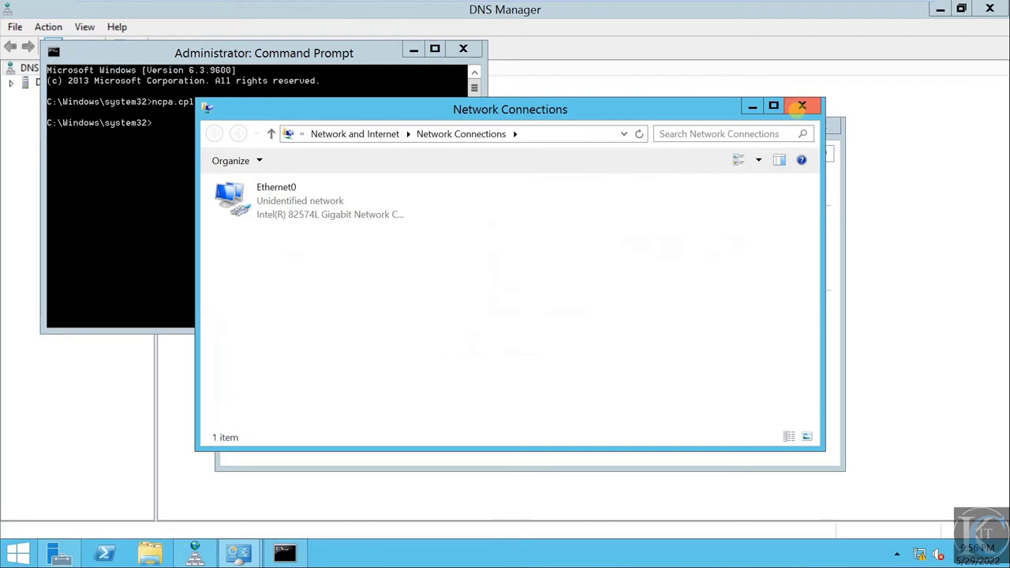
left_click(802, 106)
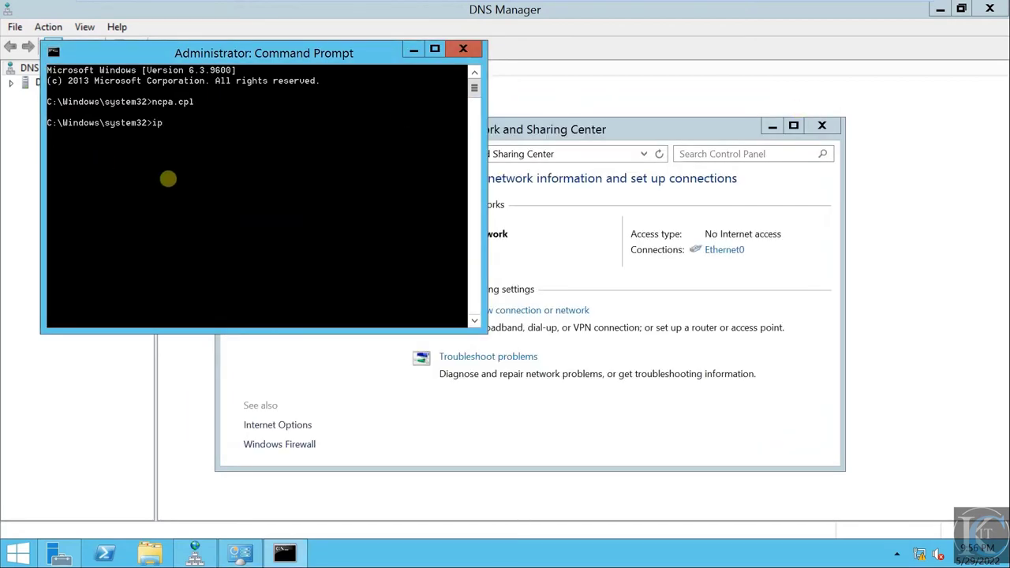
Check the server's IP configuration with ipconfig and ipconfig /all, and close the command prompt.
type("ipconfig")
key("Return")
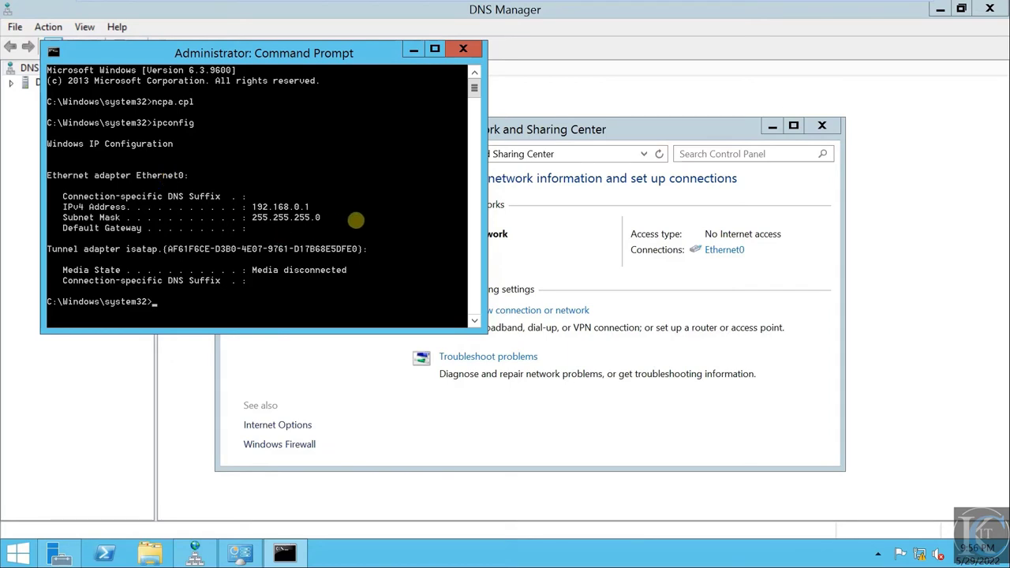
key("Up")
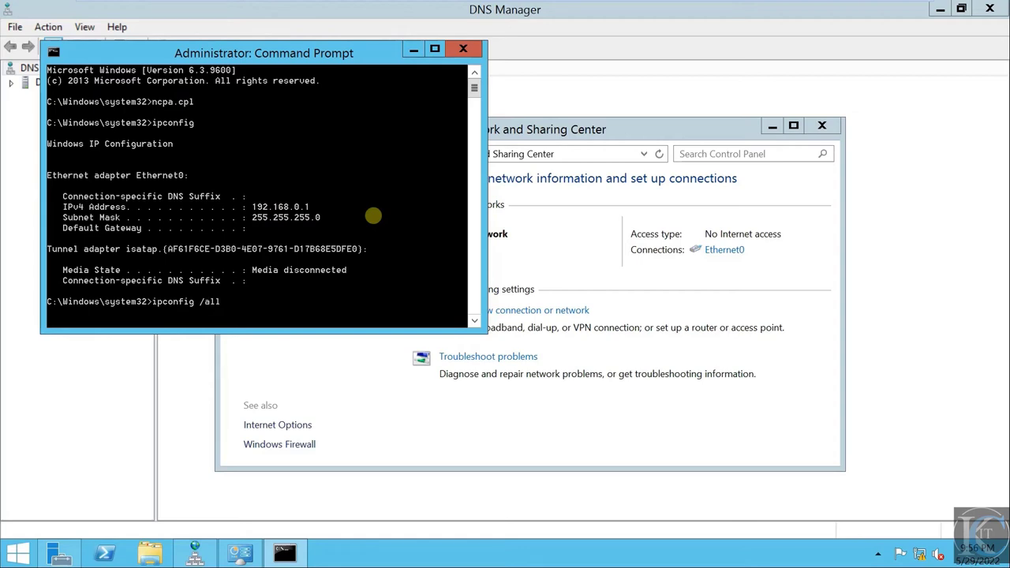
key("Return")
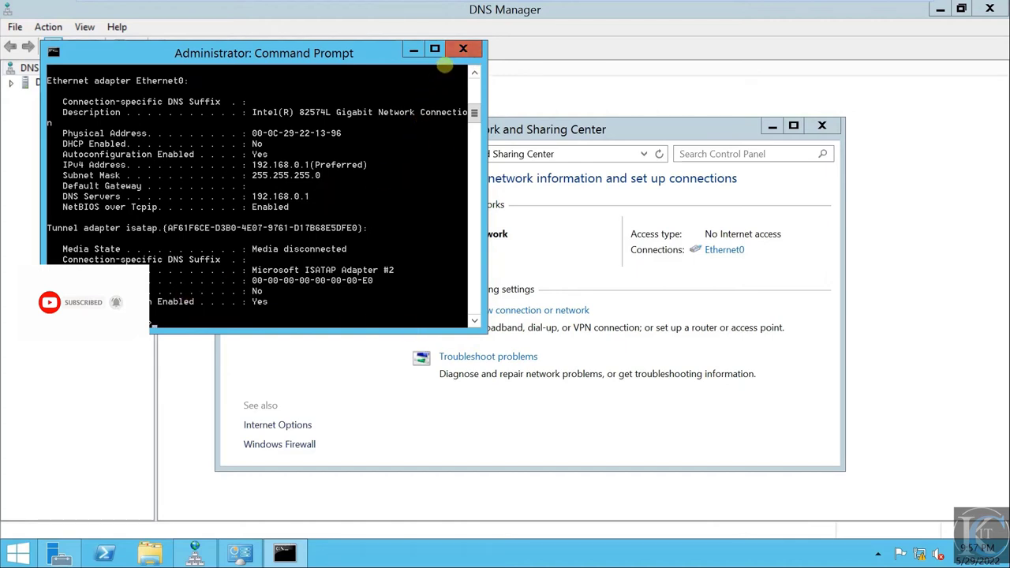
left_click(463, 49)
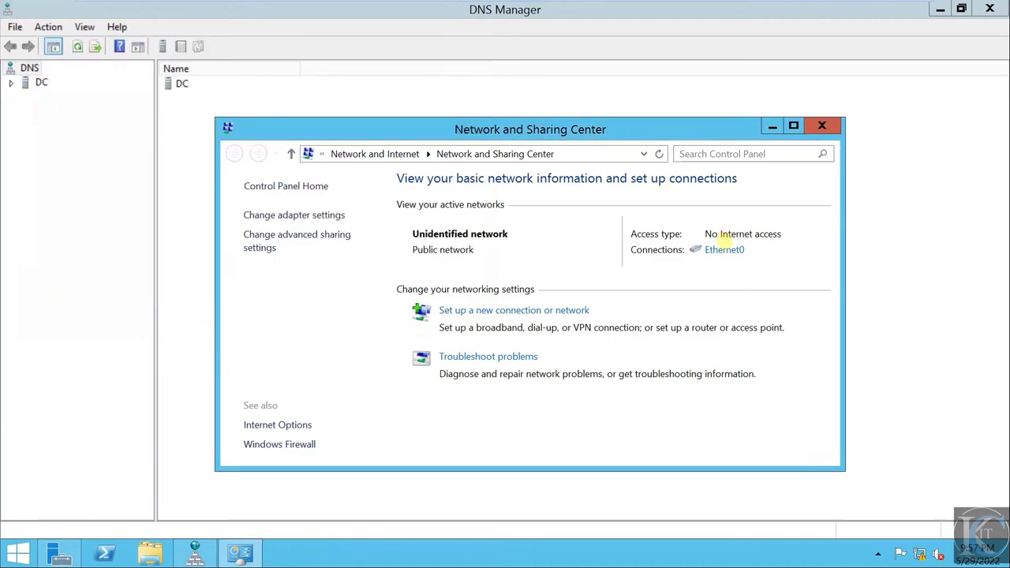
Examine the IPv4 DNS server and IPv4 address in the Ethernet0 connection details, and close all network windows.
left_click(722, 250)
left_click(395, 269)
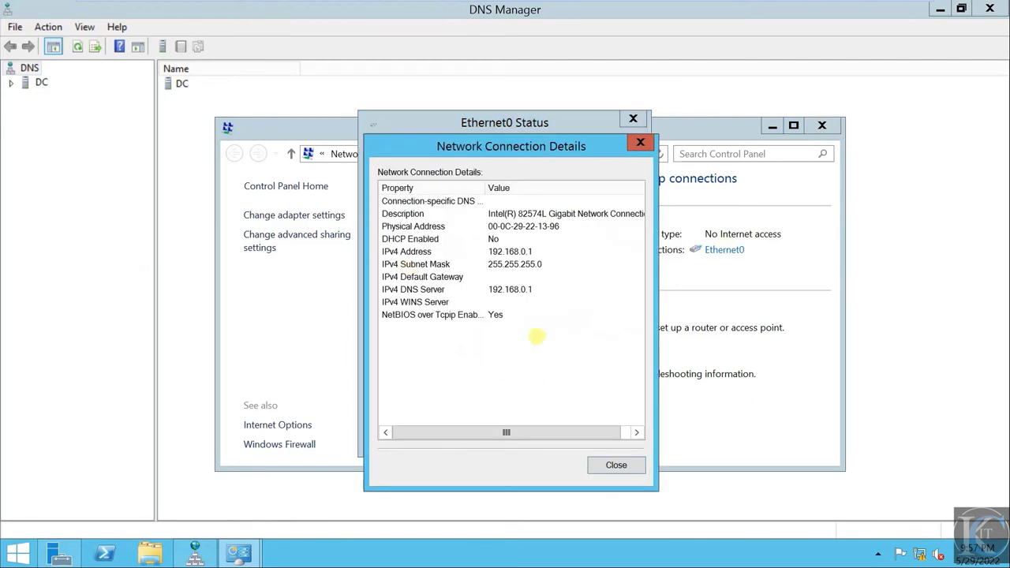
left_click(442, 290)
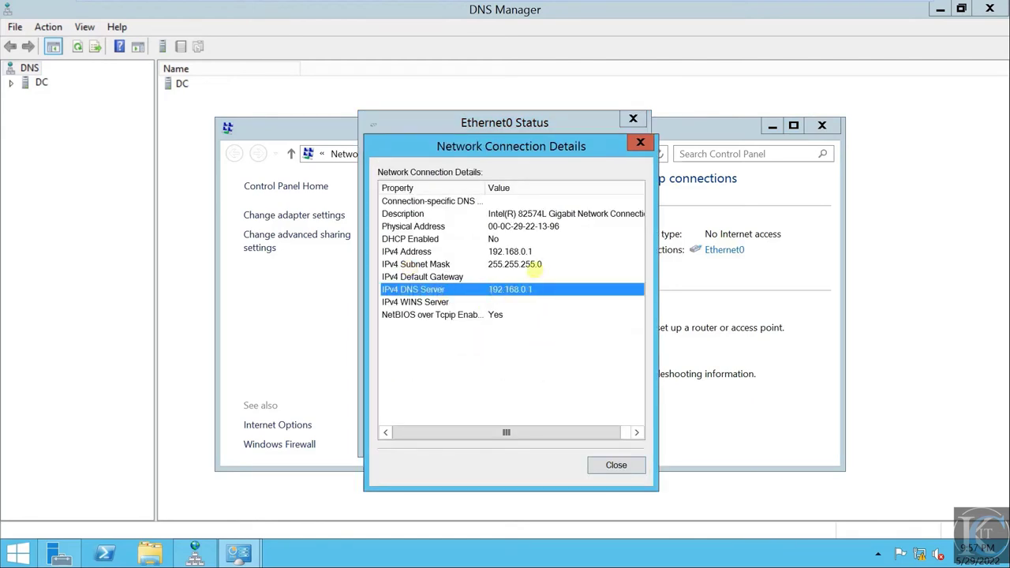
left_click(526, 251)
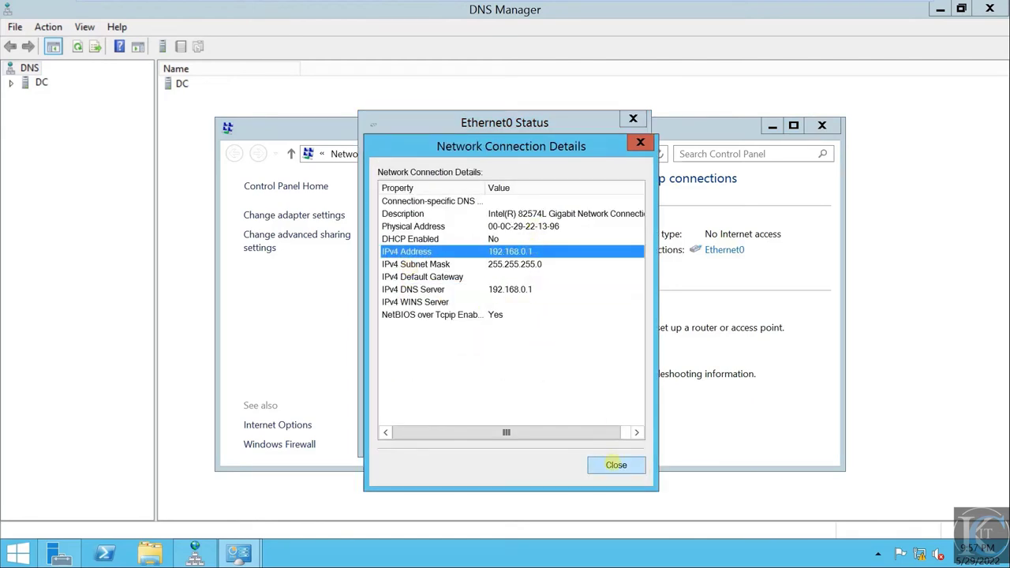
left_click(613, 464)
left_click(598, 437)
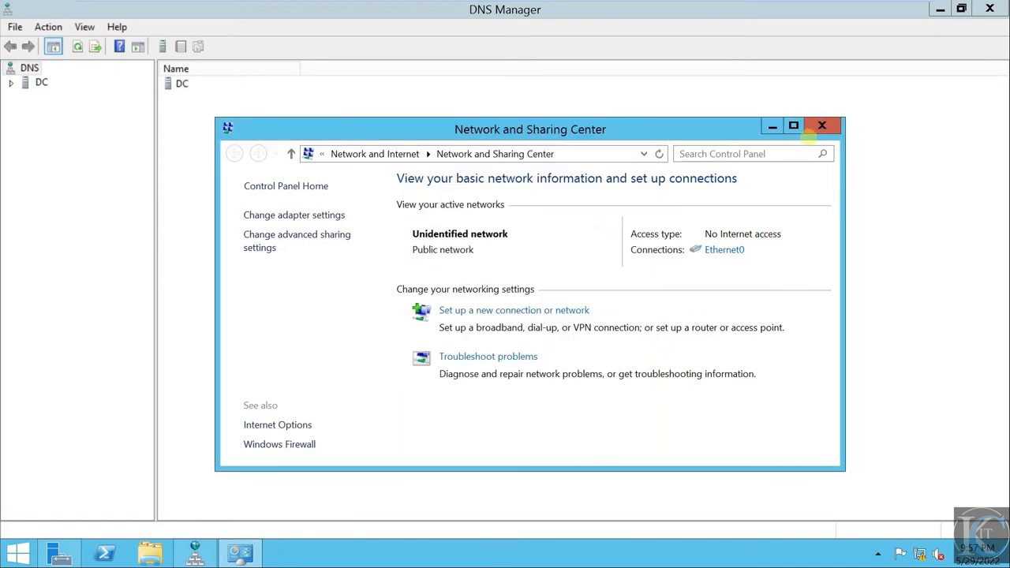
left_click(821, 126)
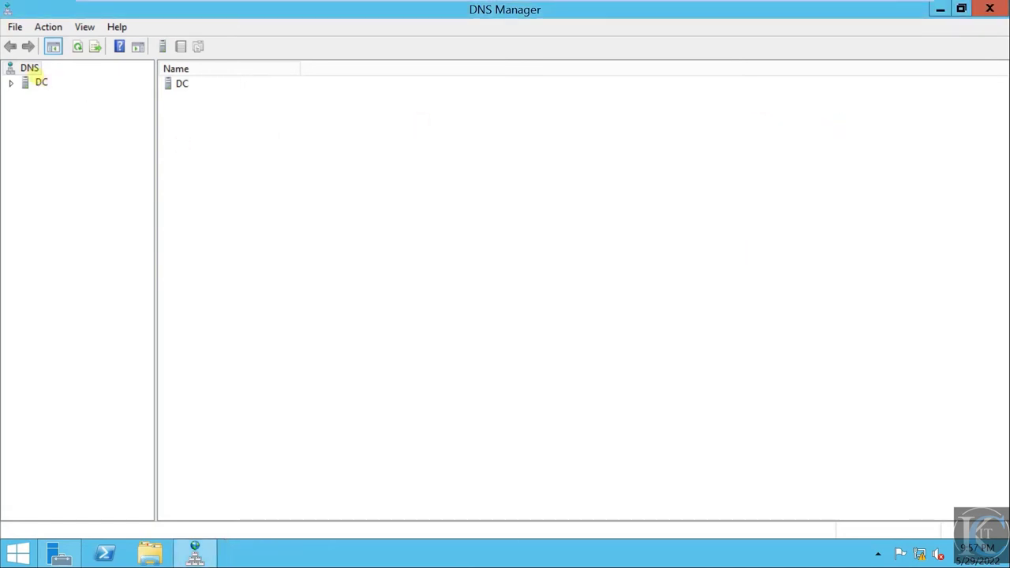
Expand the DC server with a widened console tree and inspect the dc host record in the kingwuslab.local forward lookup zone.
double_click(39, 82)
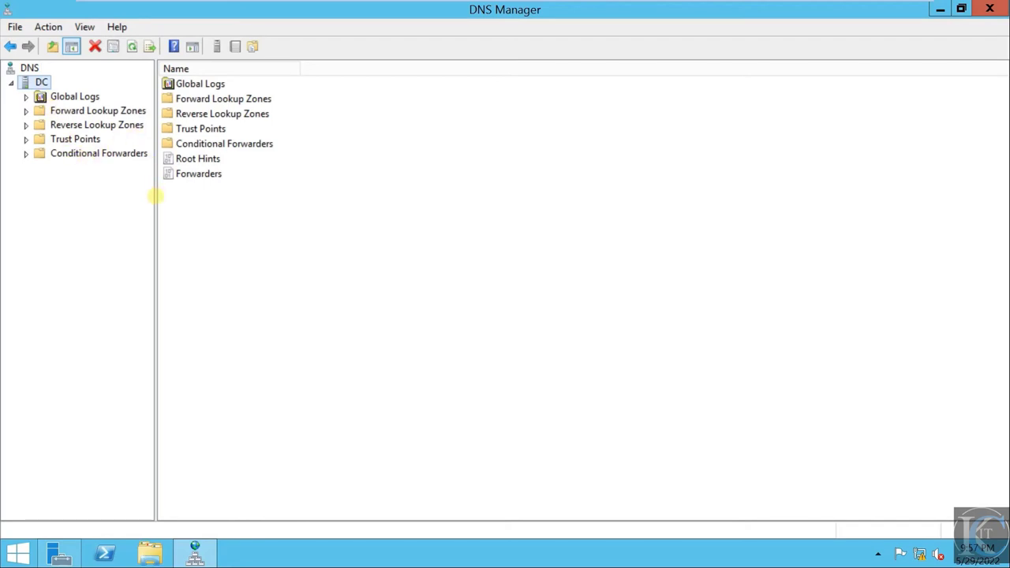
left_click_drag(155, 197, 253, 215)
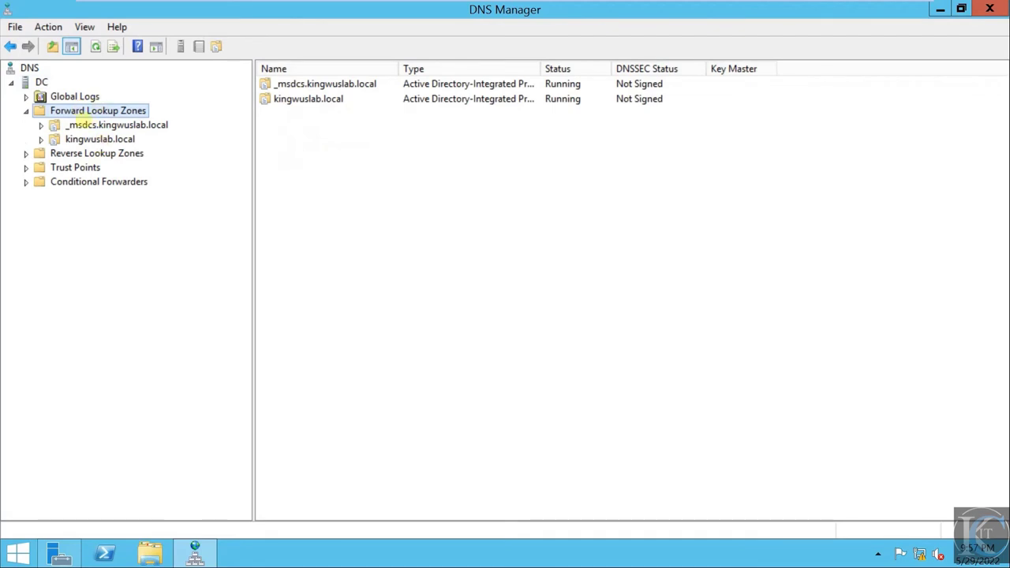
left_click(41, 82)
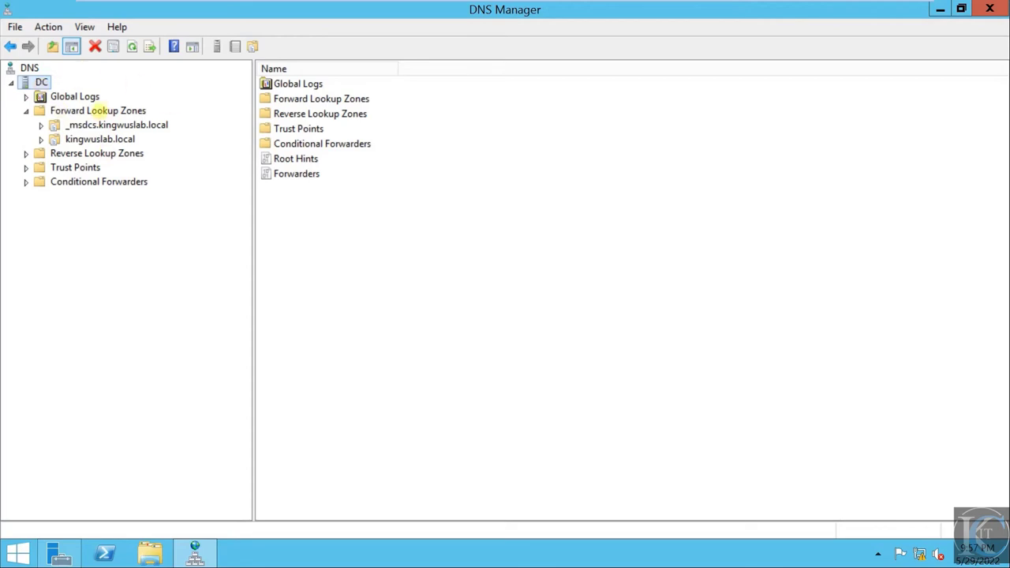
left_click(100, 139)
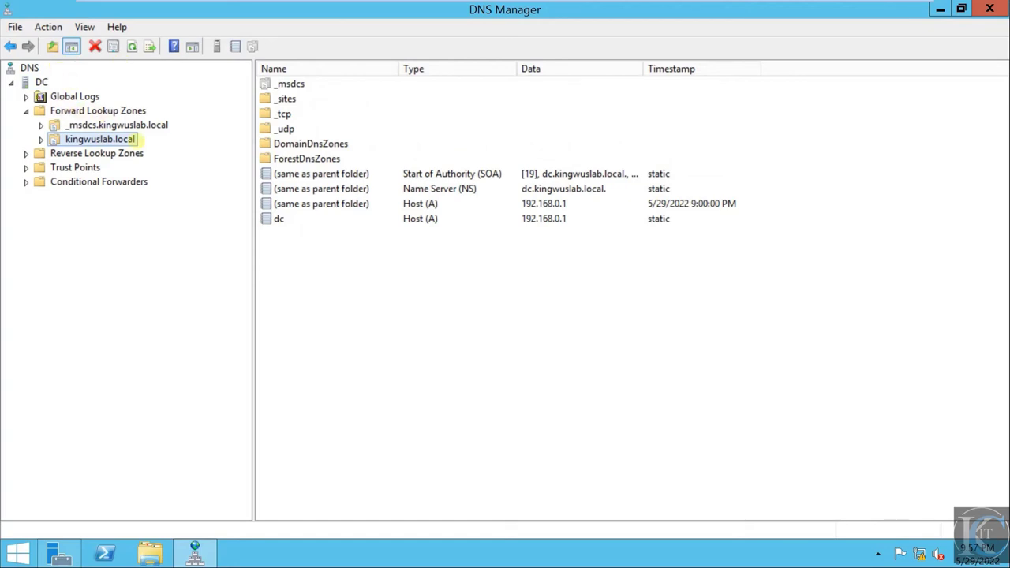
left_click(279, 219)
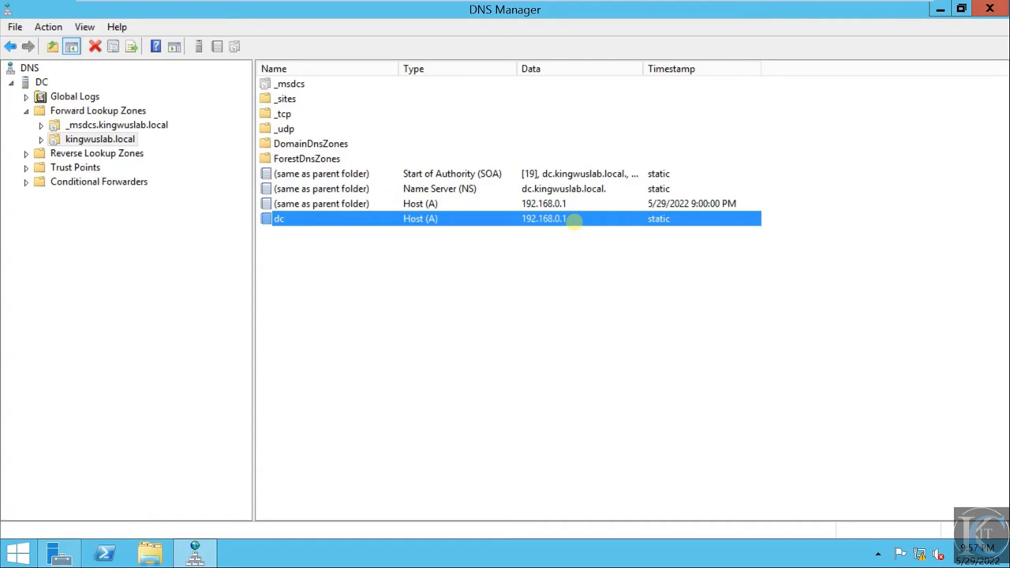
Test name resolution by opening the server's shared folders at \\dc, and close the window.
key("super+r")
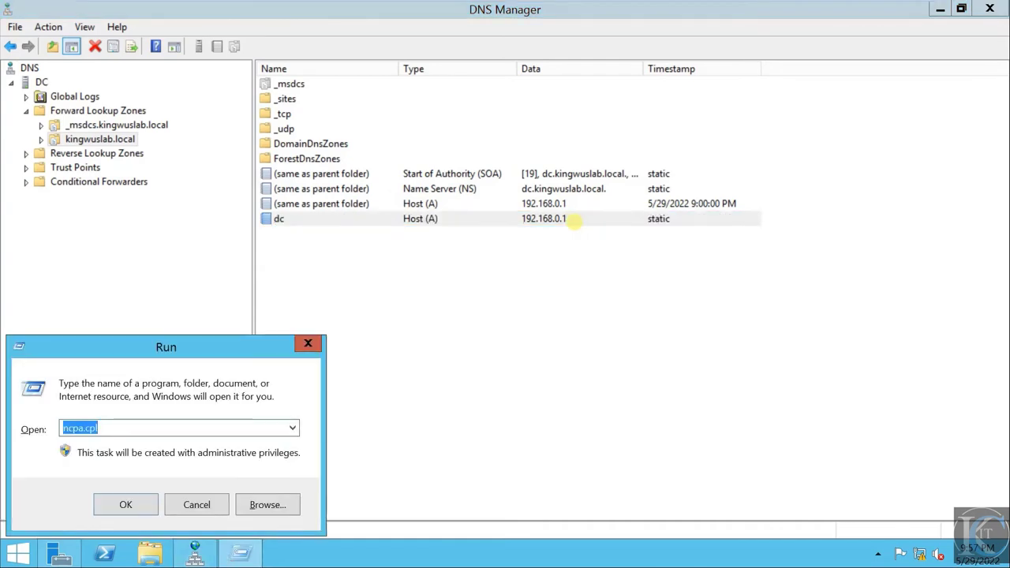
type("\\\\")
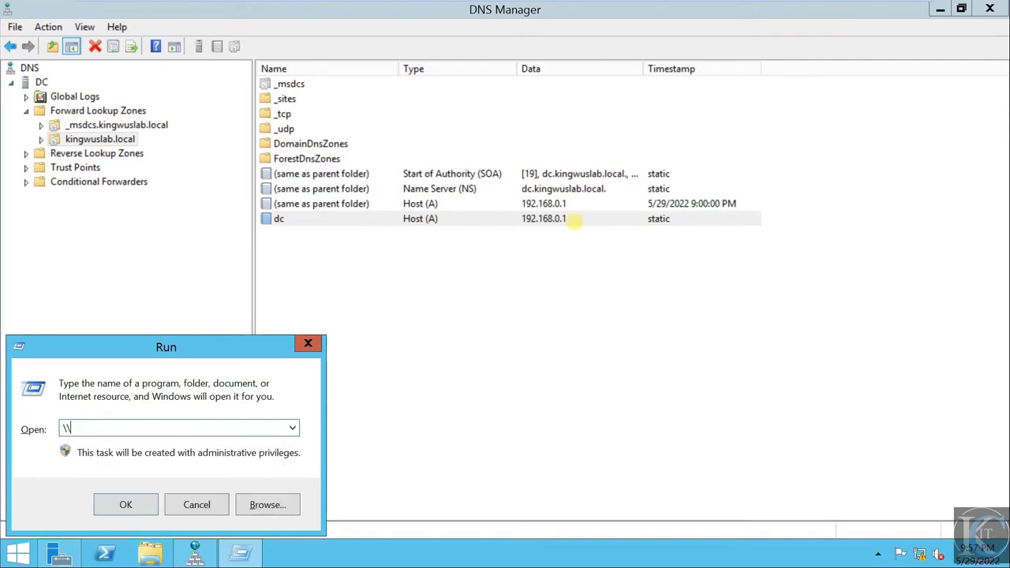
type("dc")
key("Return")
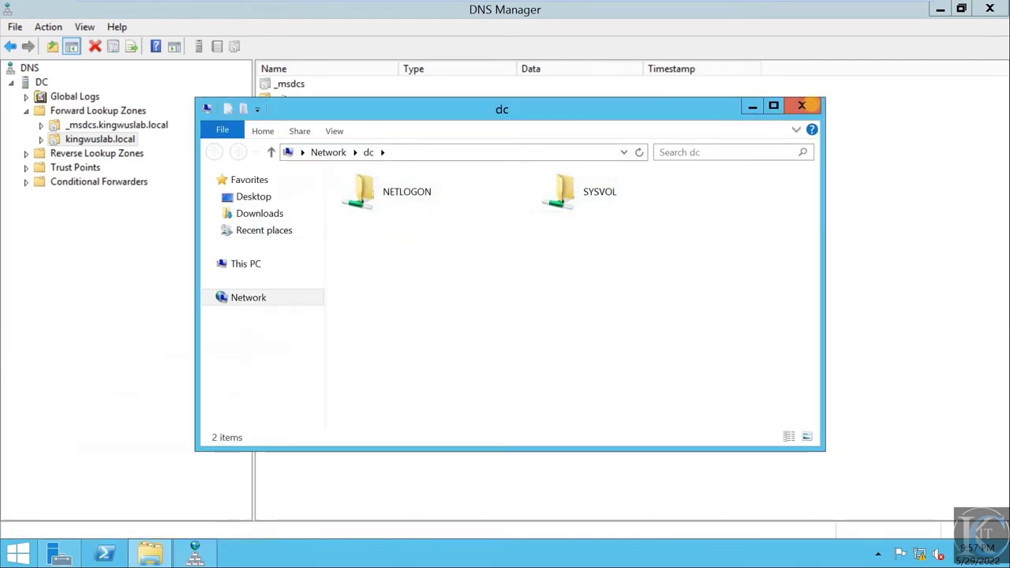
left_click(802, 105)
Open the server's shared folders by IP address at \\192.168.0.1, and close the window.
key("super+r")
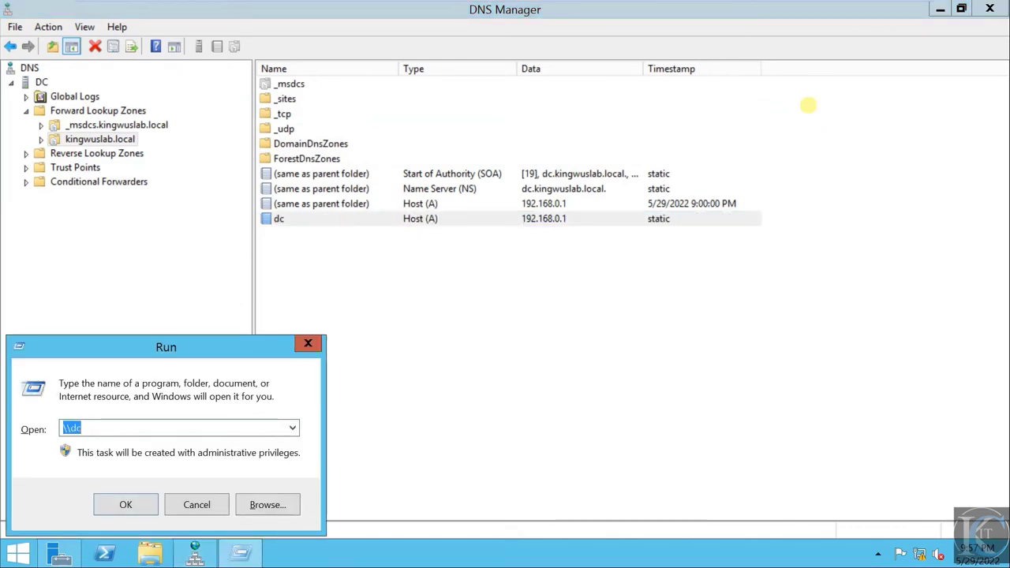
type("\\\\192.1")
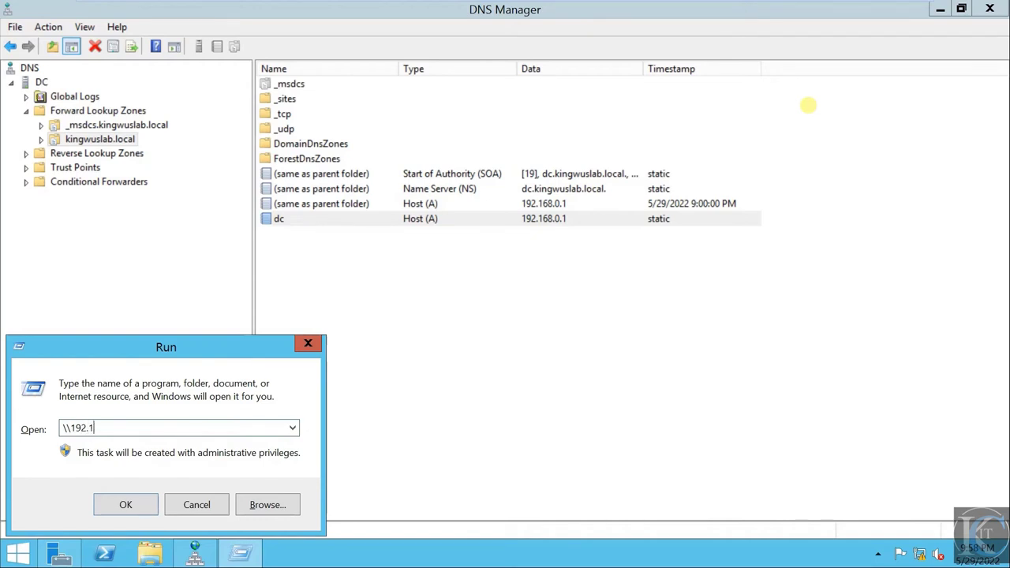
type("68.0.1")
key("Return")
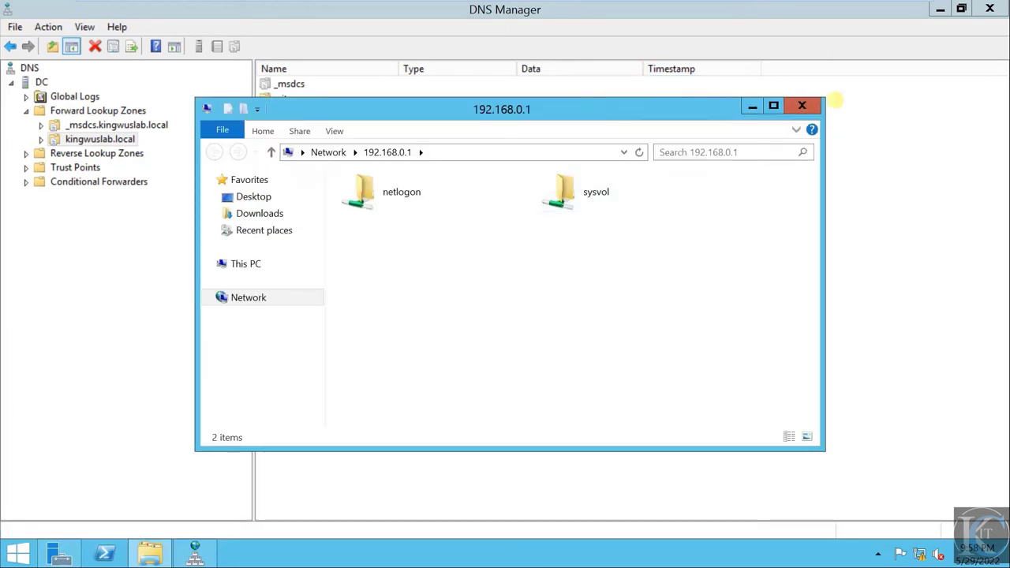
left_click(802, 105)
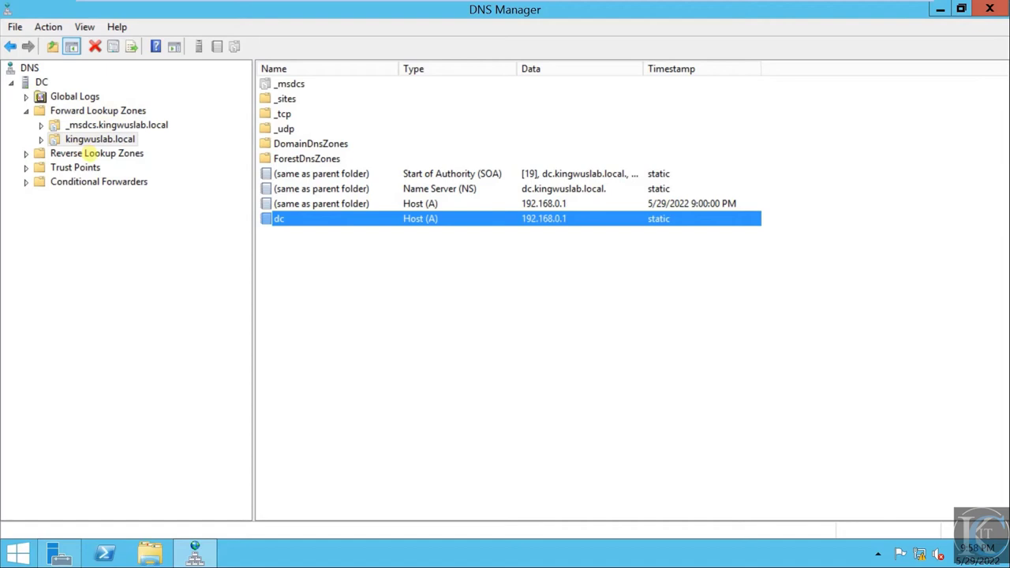
Start a new zone under Reverse Lookup Zones as a primary zone stored in Active Directory.
left_click(84, 153)
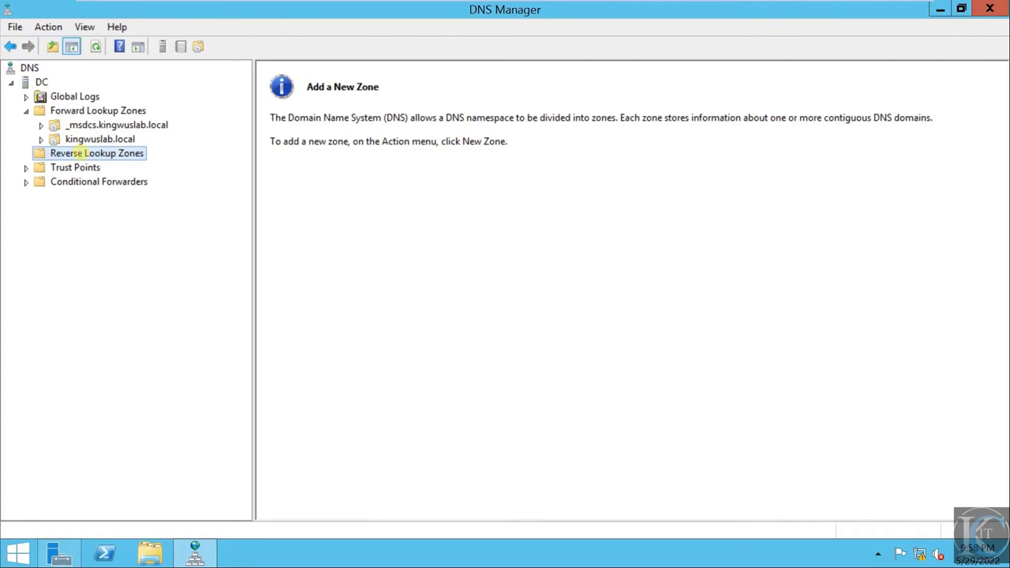
right_click(83, 153)
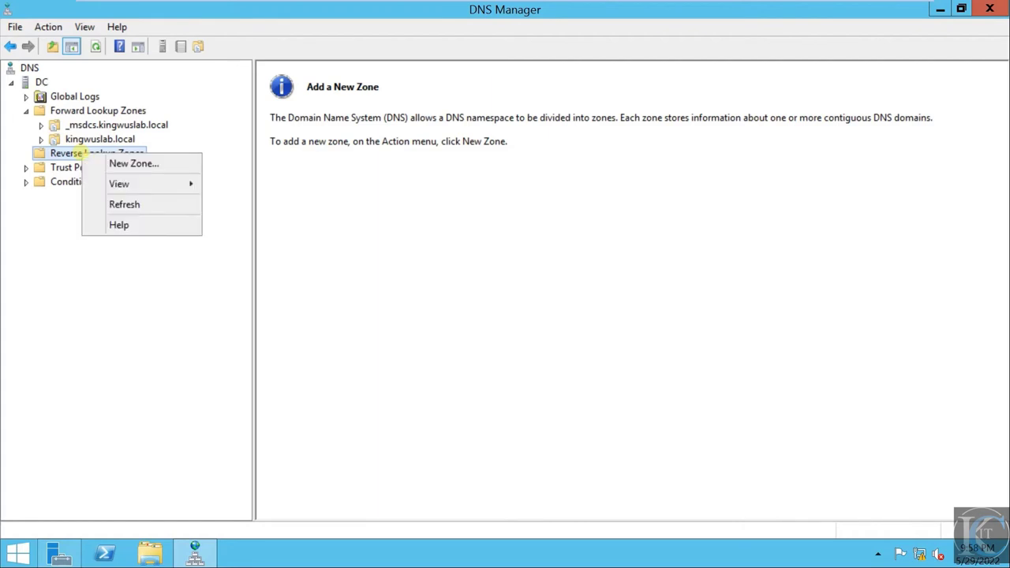
left_click(147, 163)
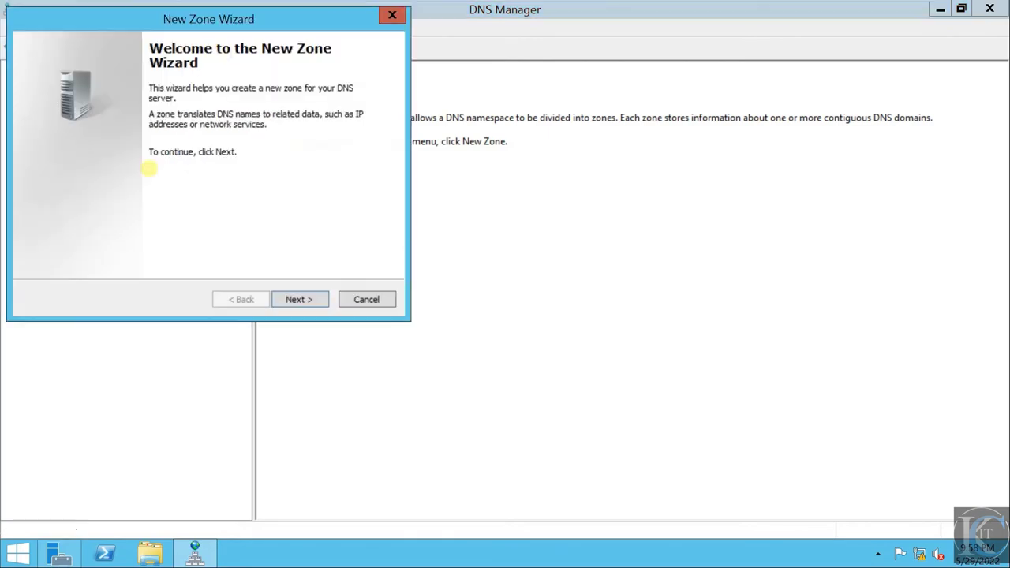
left_click(298, 298)
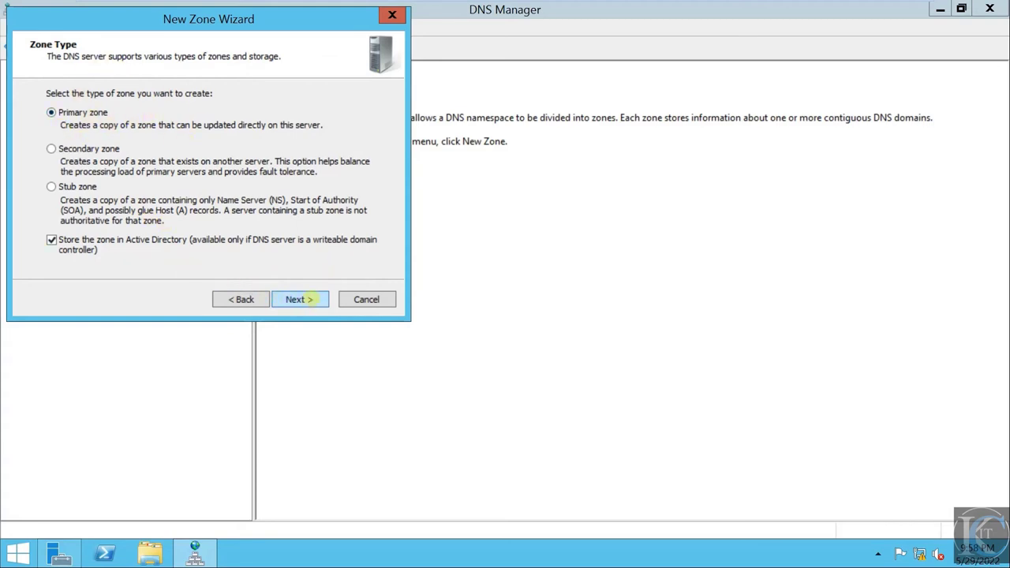
left_click(306, 299)
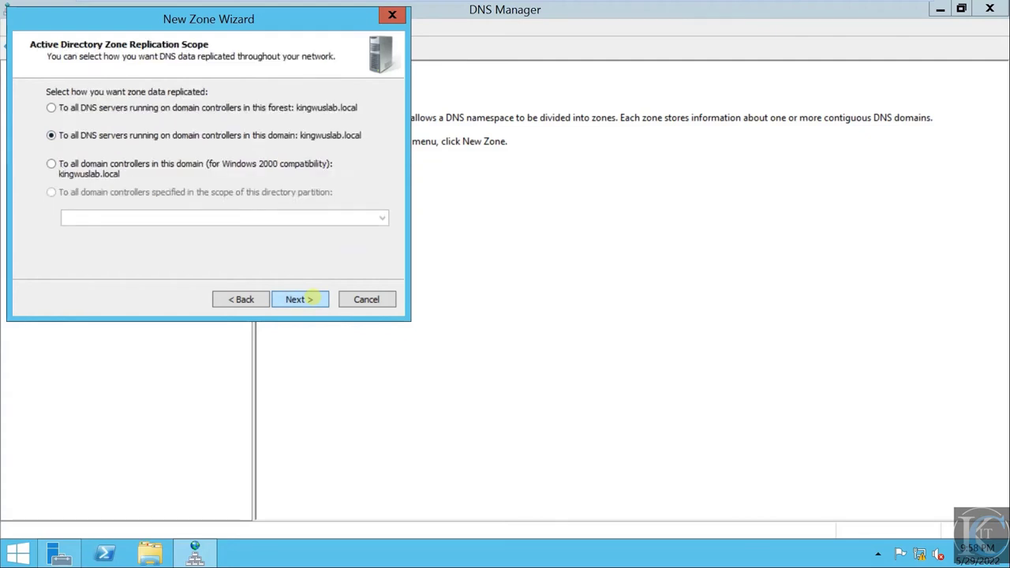
Replicate the zone to all DNS servers on domain controllers in the kingwuslab.local domain and make it an IPv4 reverse lookup zone.
left_click(307, 299)
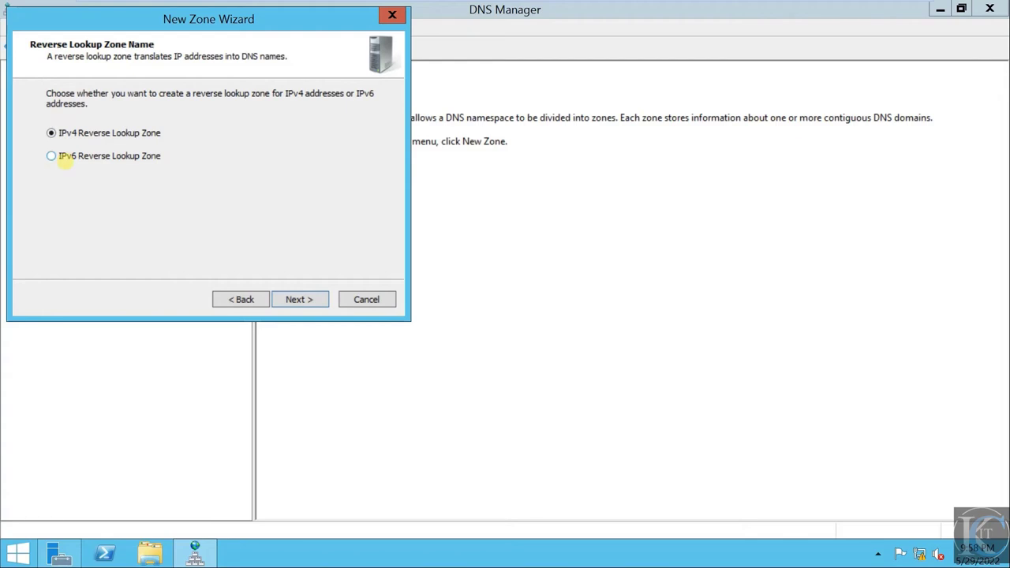
left_click(65, 157)
left_click(295, 299)
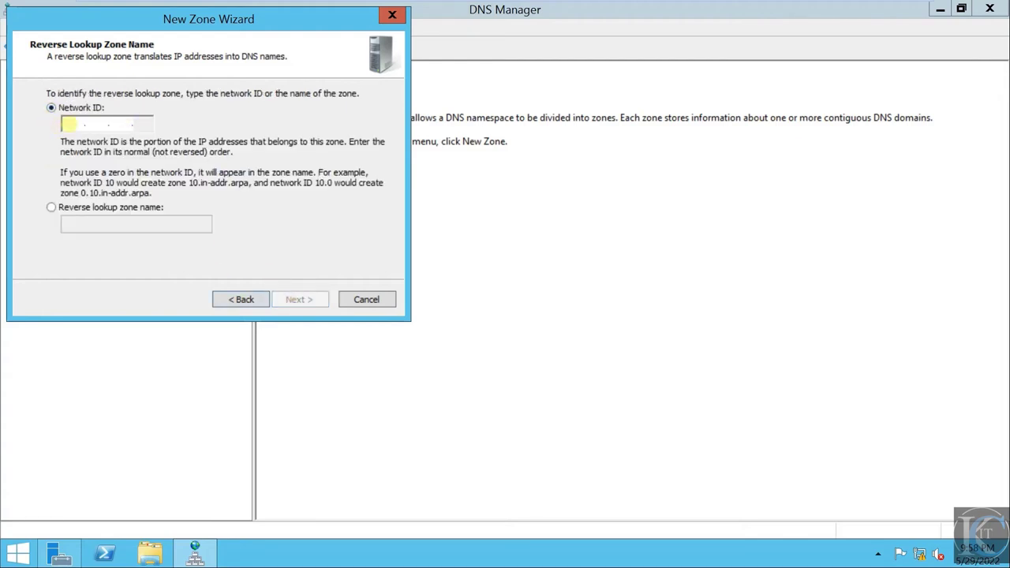
Set the reverse zone's network ID to 192.168.0, allow only secure dynamic updates, and finish creating the zone.
type("192 .1")
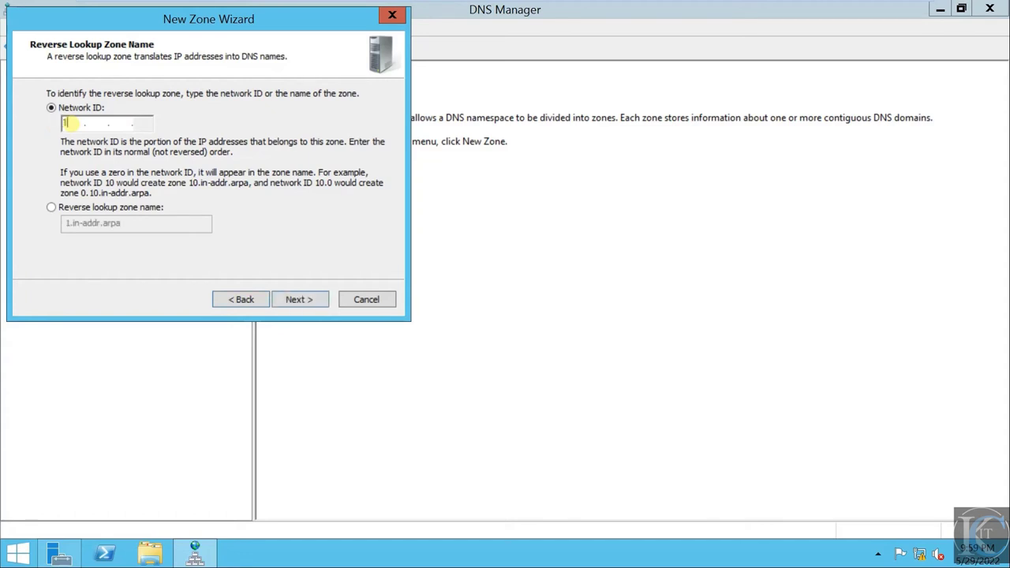
type("68 .0")
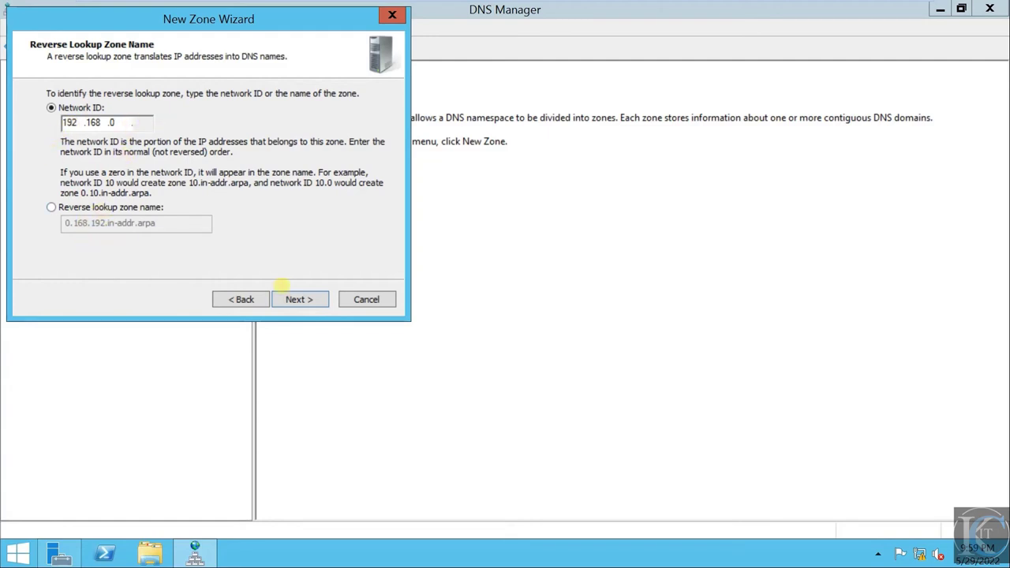
left_click(300, 299)
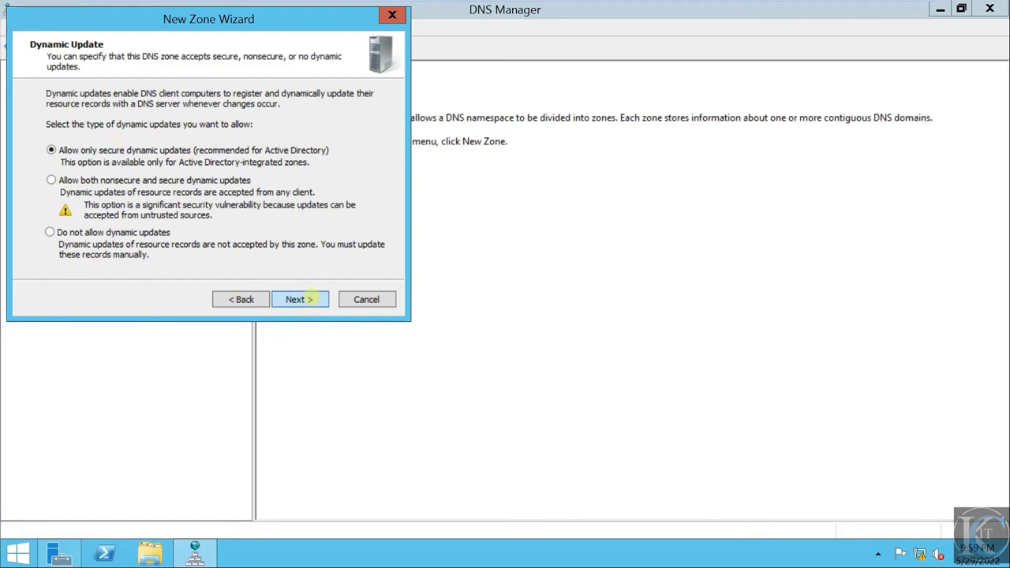
left_click(305, 299)
left_click(305, 299)
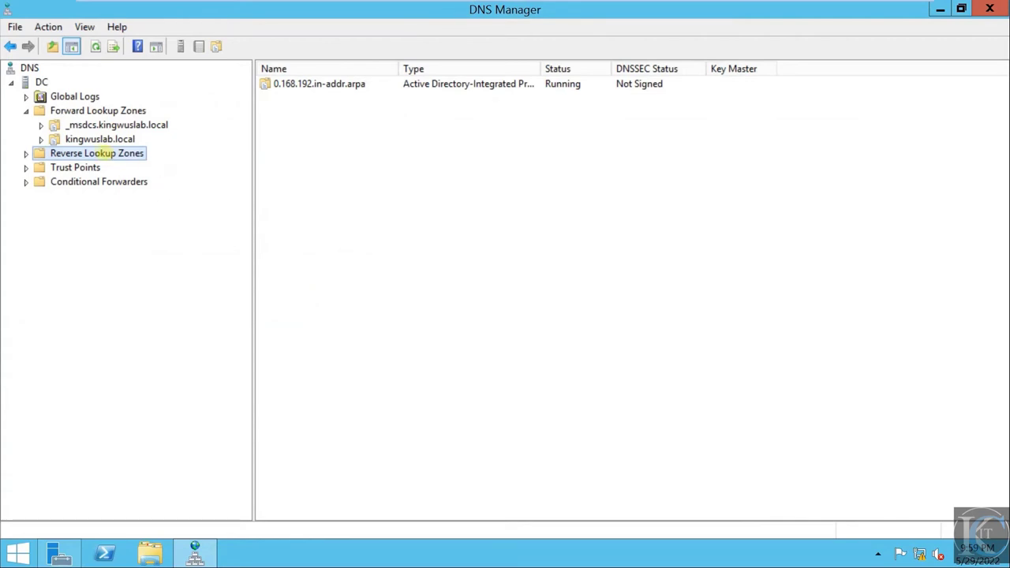
Start a new pointer (PTR) record in the 0.168.192.in-addr.arpa zone with host IP address 192.168.0.1.
double_click(92, 153)
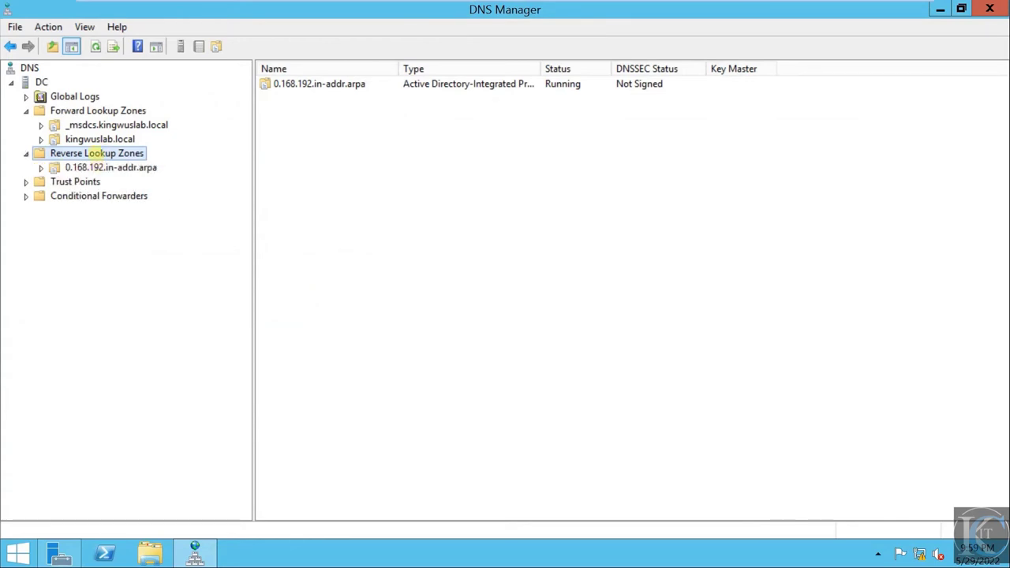
left_click(96, 168)
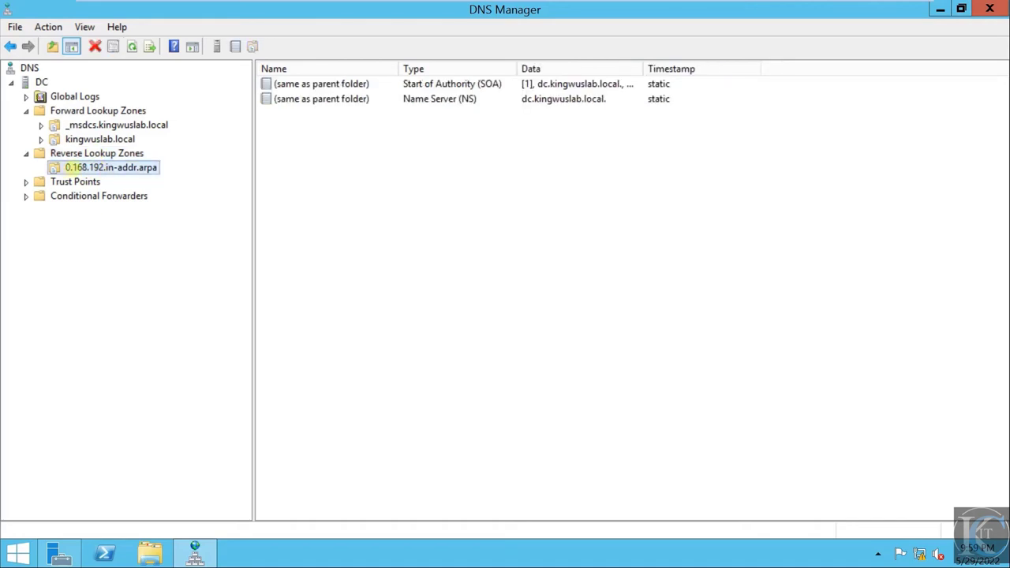
right_click(75, 168)
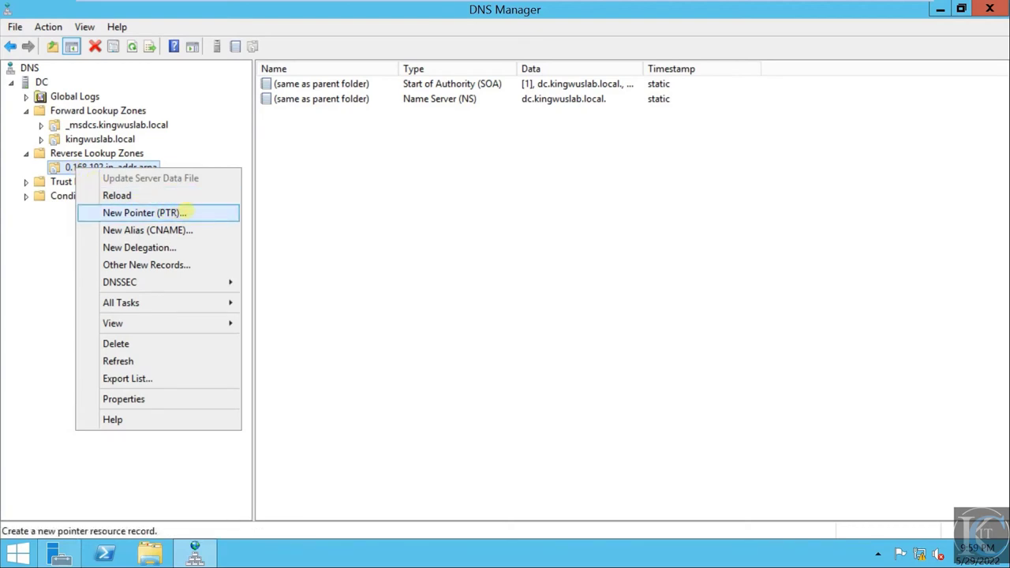
left_click(187, 212)
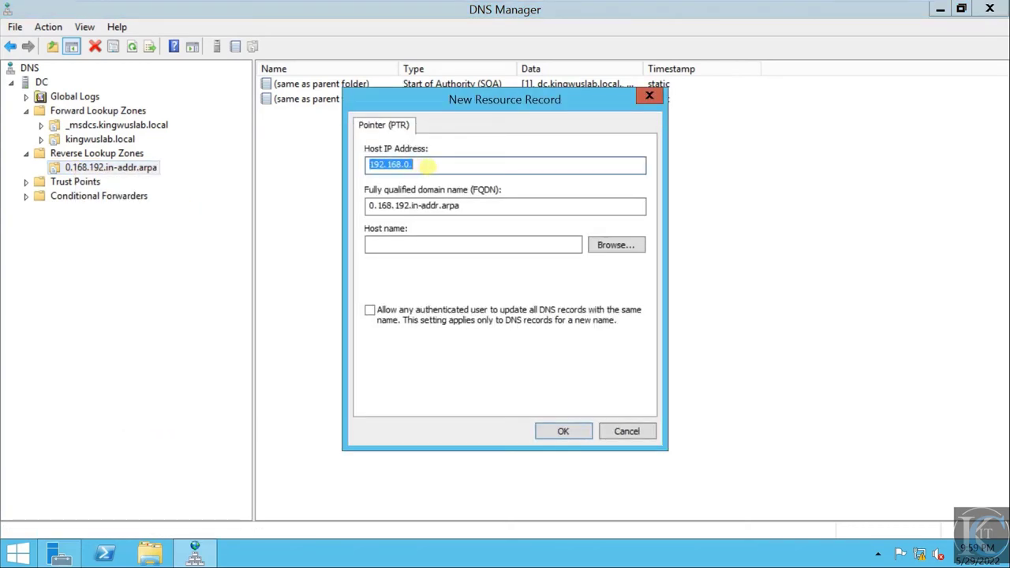
left_click(424, 164)
type("1")
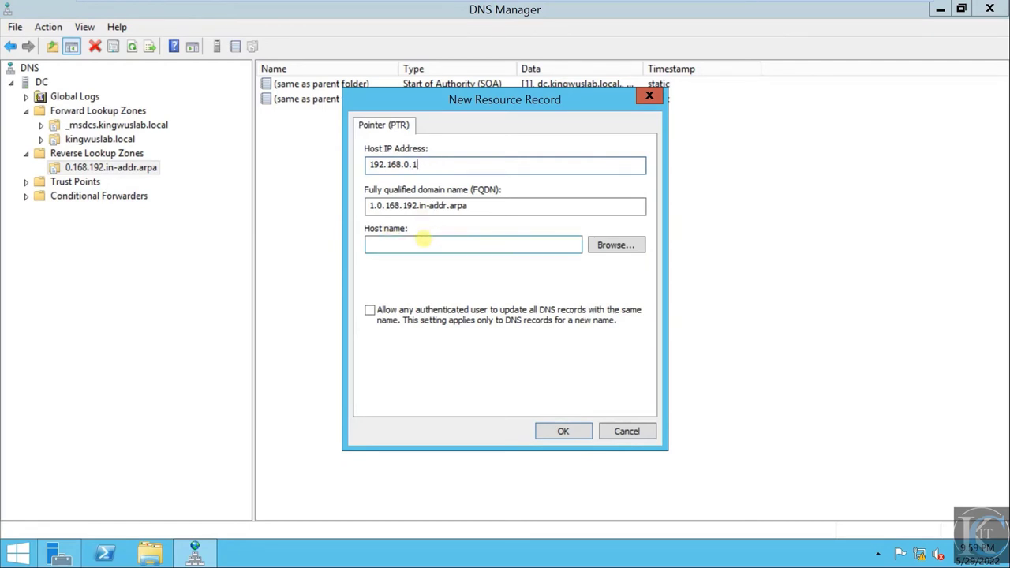
left_click(422, 243)
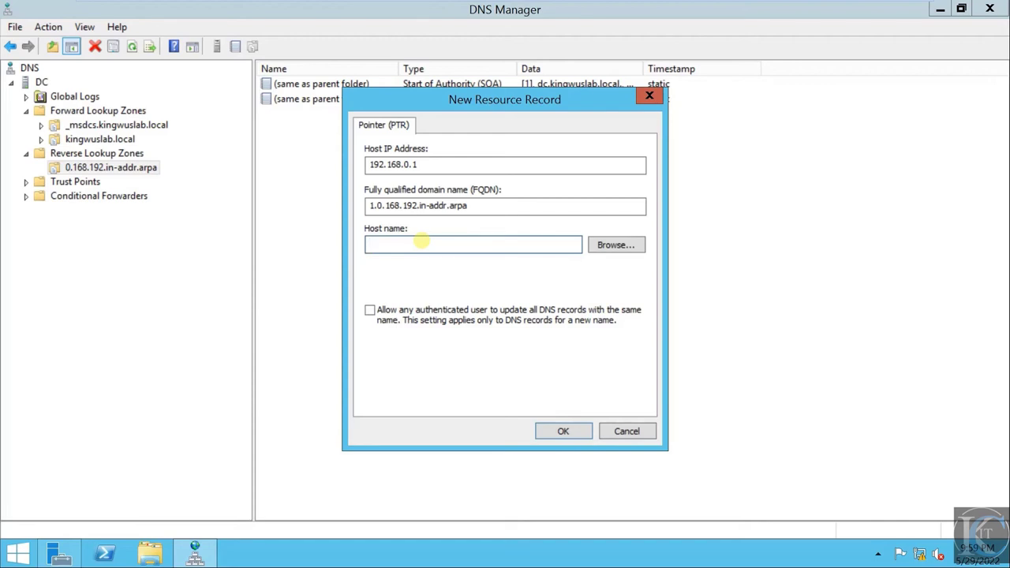
type("dc.")
key("BackSpace")
key("BackSpace")
key("BackSpace")
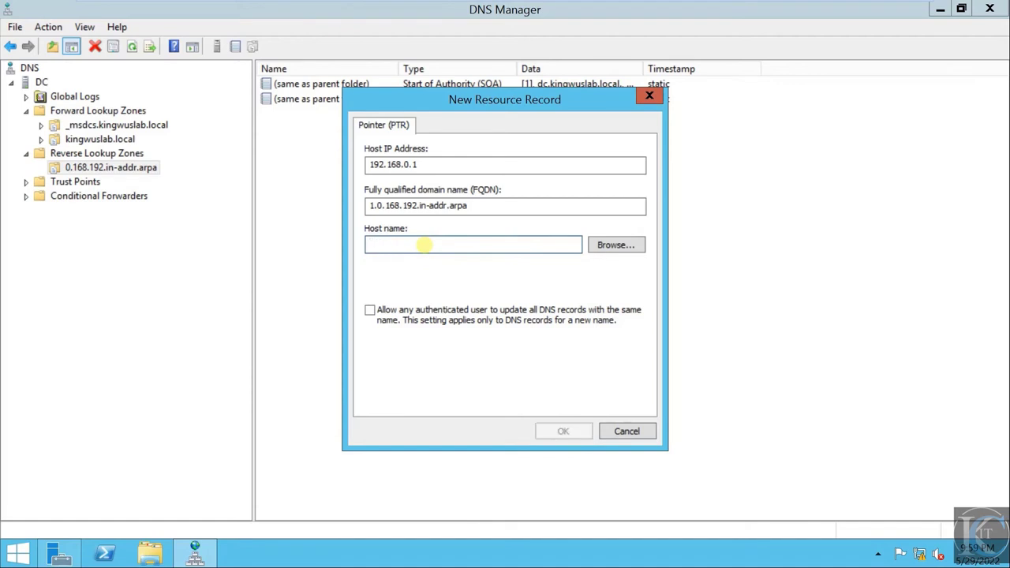
Check the server's full computer name in the system properties of This PC.
left_click(150, 549)
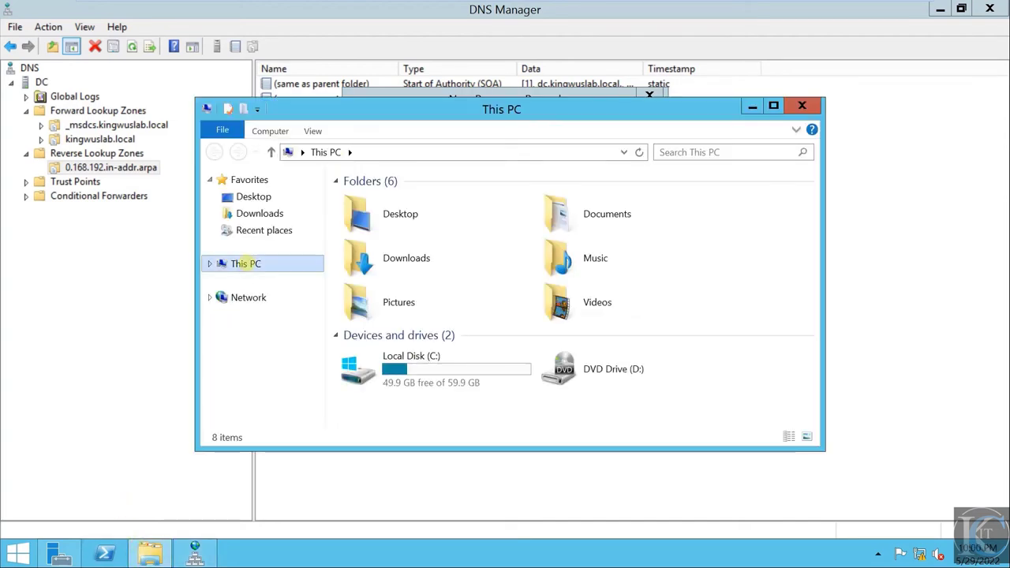
right_click(246, 264)
left_click(292, 429)
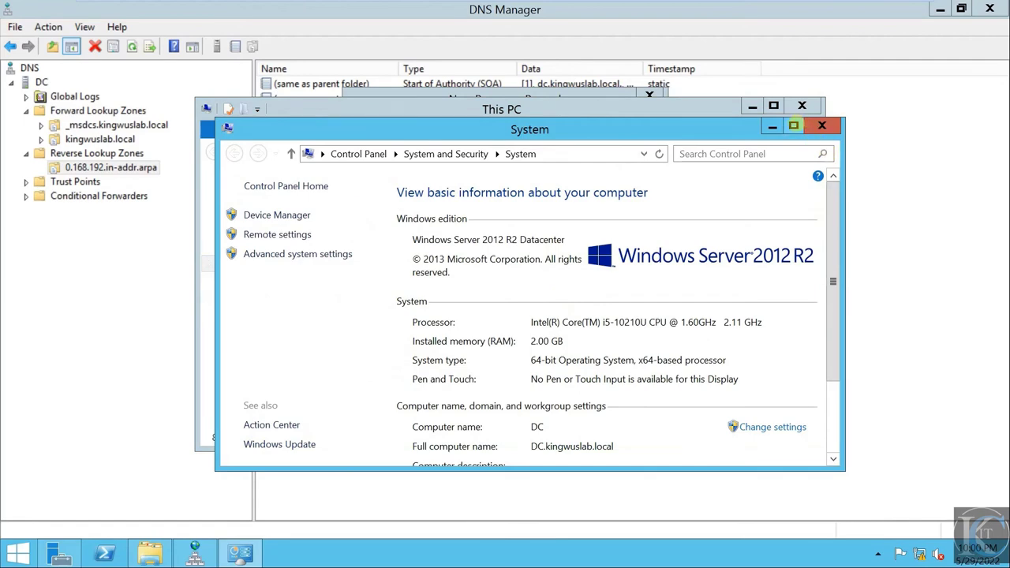
left_click(793, 126)
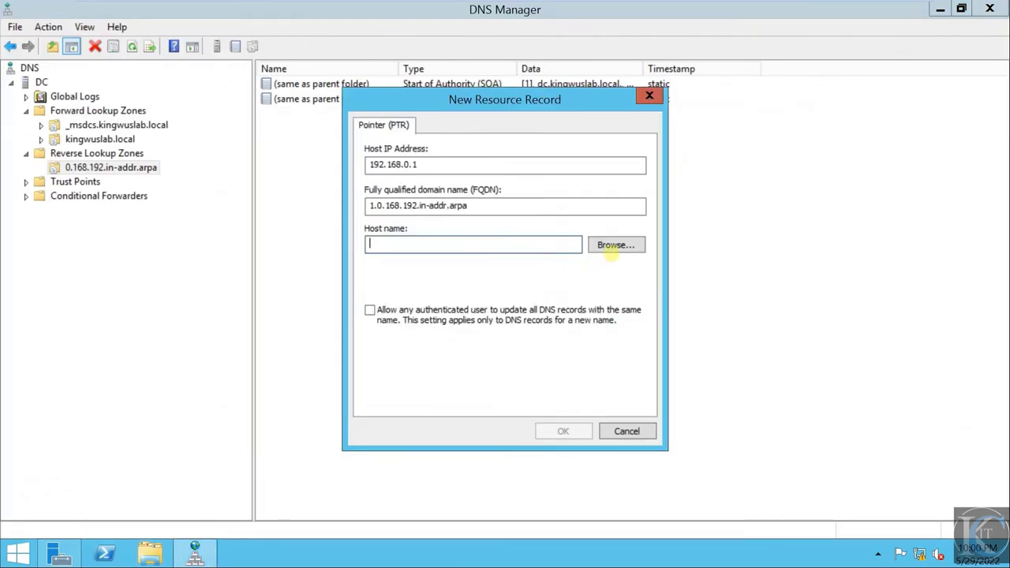
Pick the dc host record from the kingwuslab.local forward lookup zone as the pointer's host name and create the record.
left_click(615, 245)
double_click(386, 221)
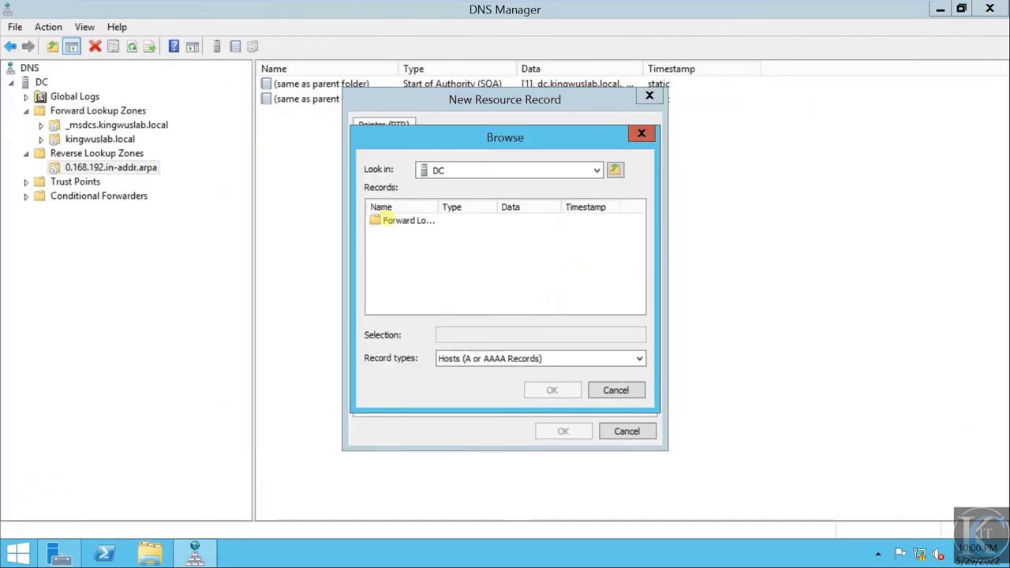
double_click(387, 220)
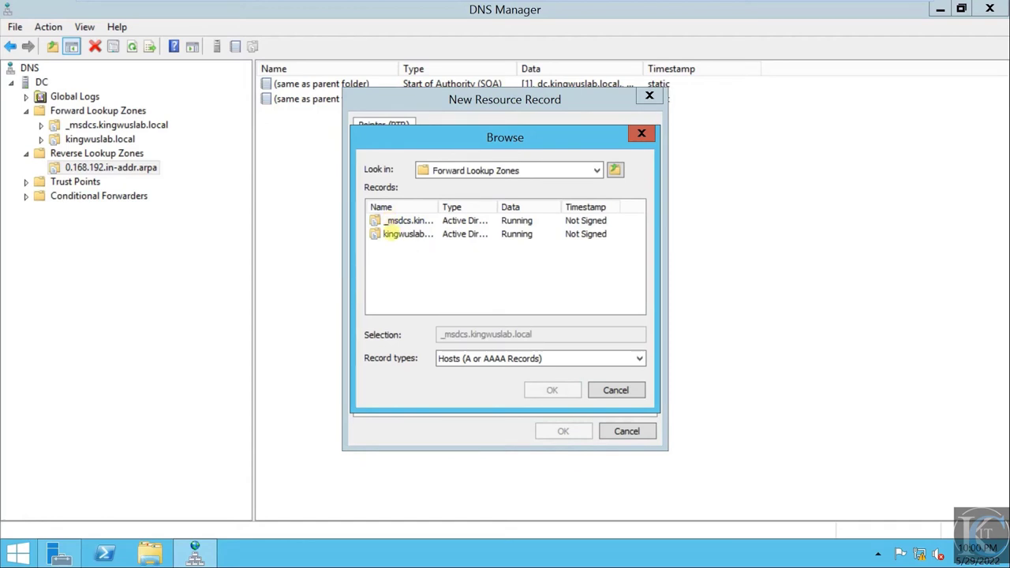
double_click(390, 233)
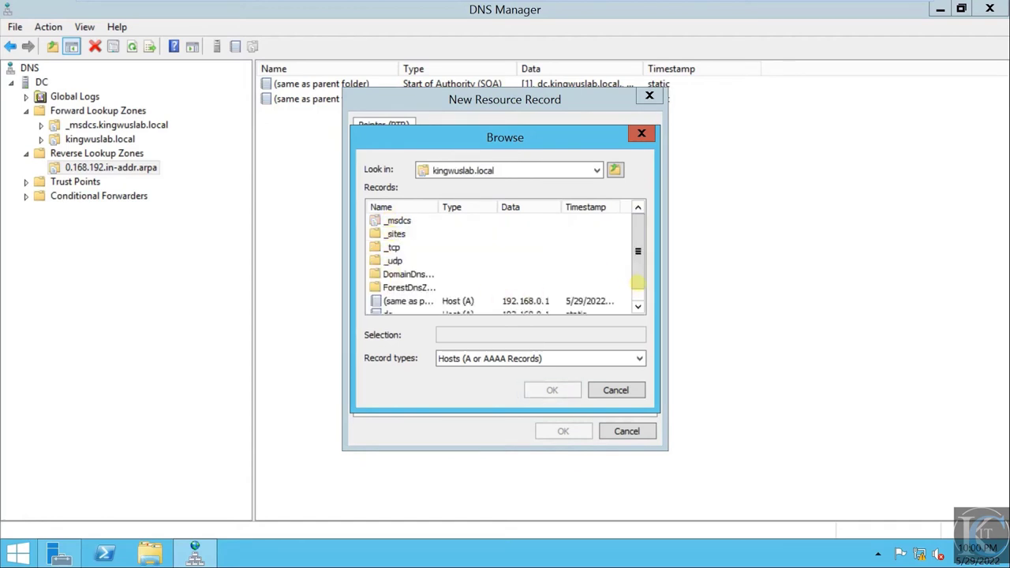
scroll(638, 273, "down", 1)
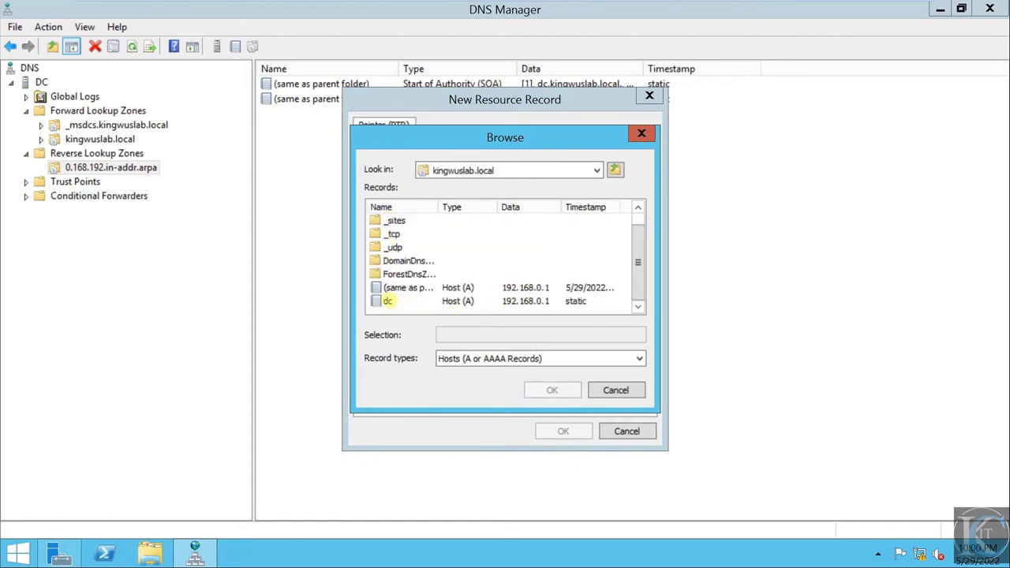
left_click(388, 301)
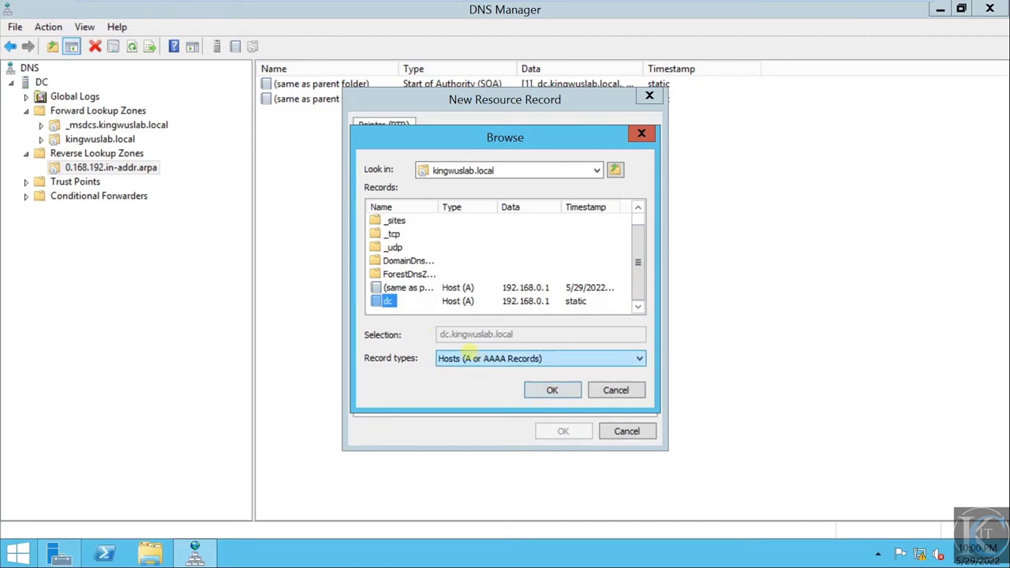
left_click(555, 390)
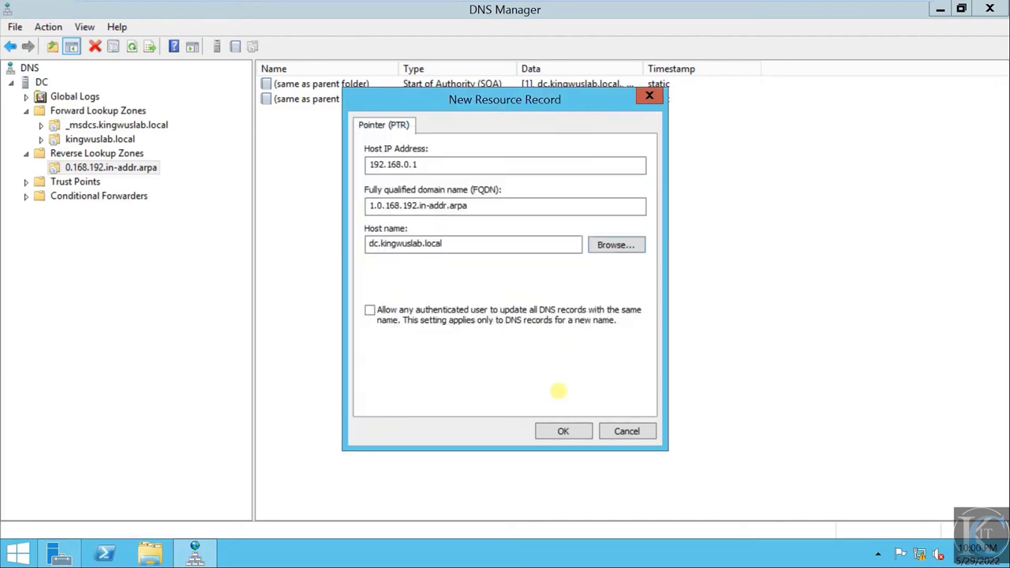
left_click(564, 431)
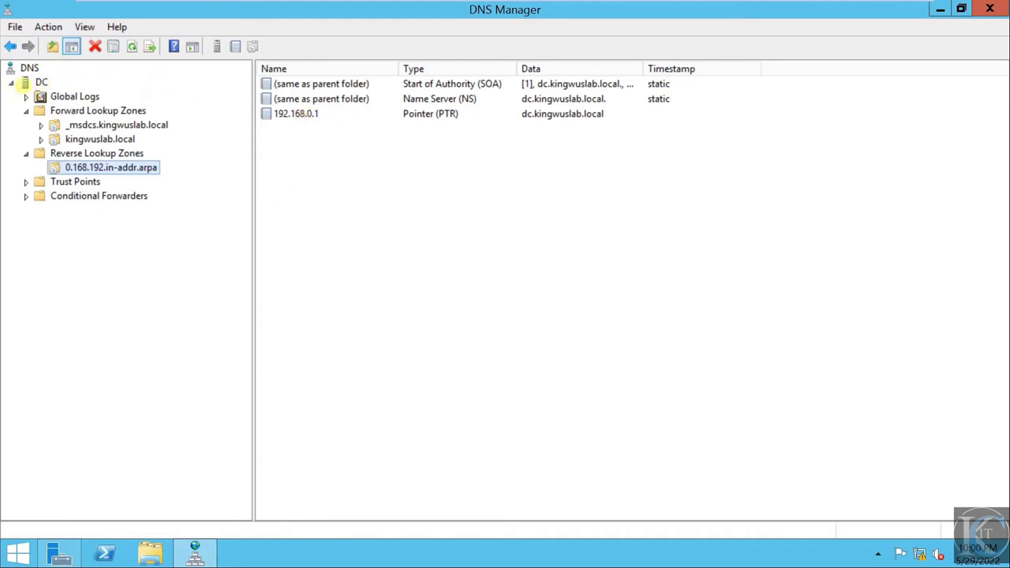
Launch nslookup for the DC server, leave it, and run nslookup again from the command prompt to check the default server.
left_click(41, 82)
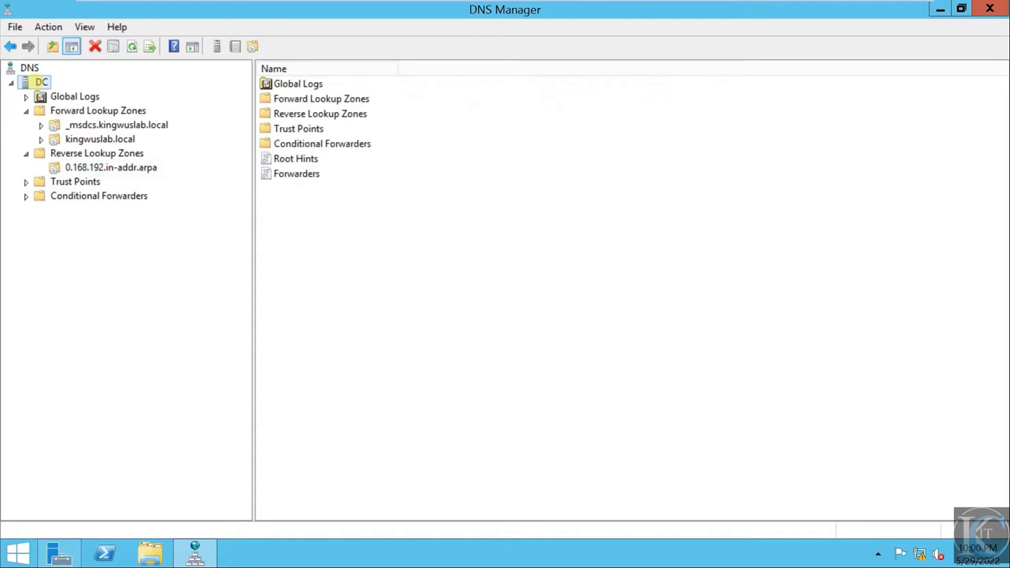
right_click(41, 82)
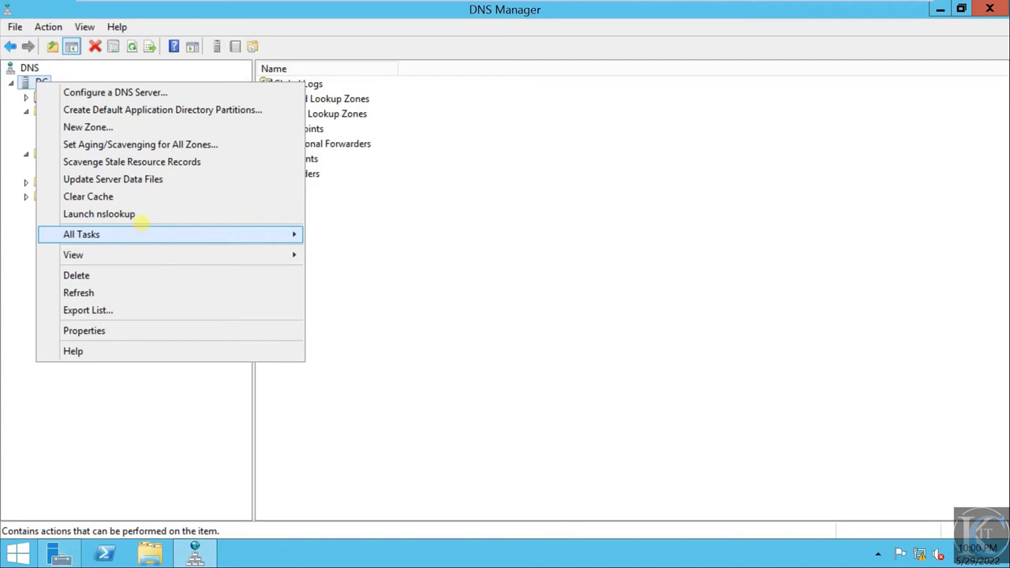
left_click(141, 214)
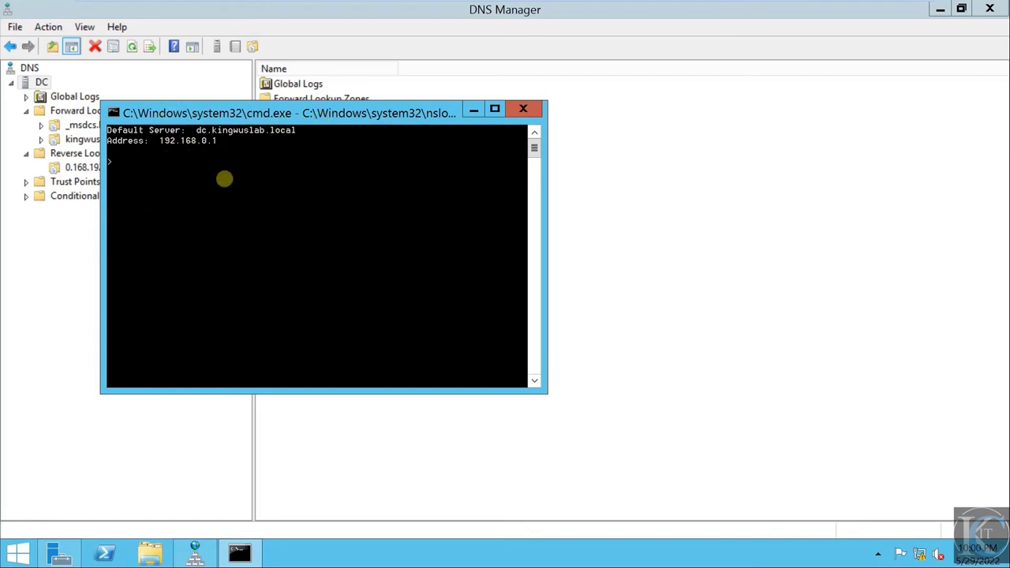
key("ctrl+c")
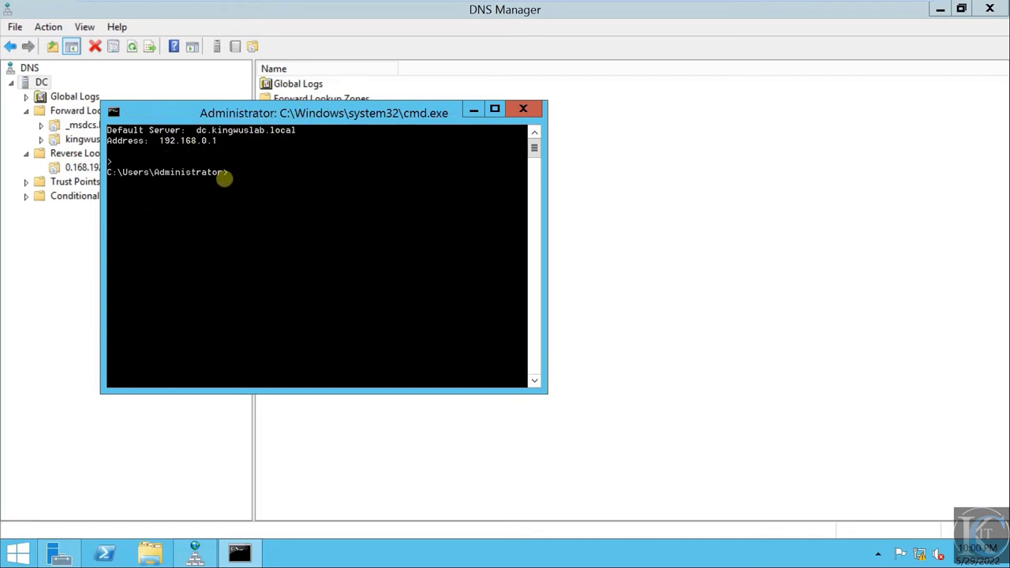
type("nslookup")
key("Return")
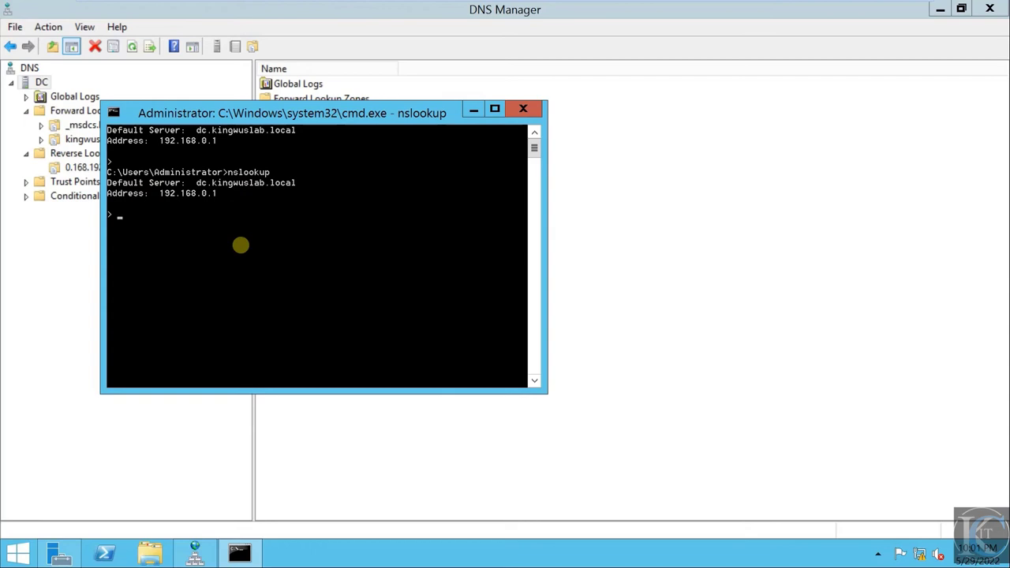
Try the query nslookup 192.168.0.1 inside the interactive nslookup session.
type("1")
type("n")
type("slookup")
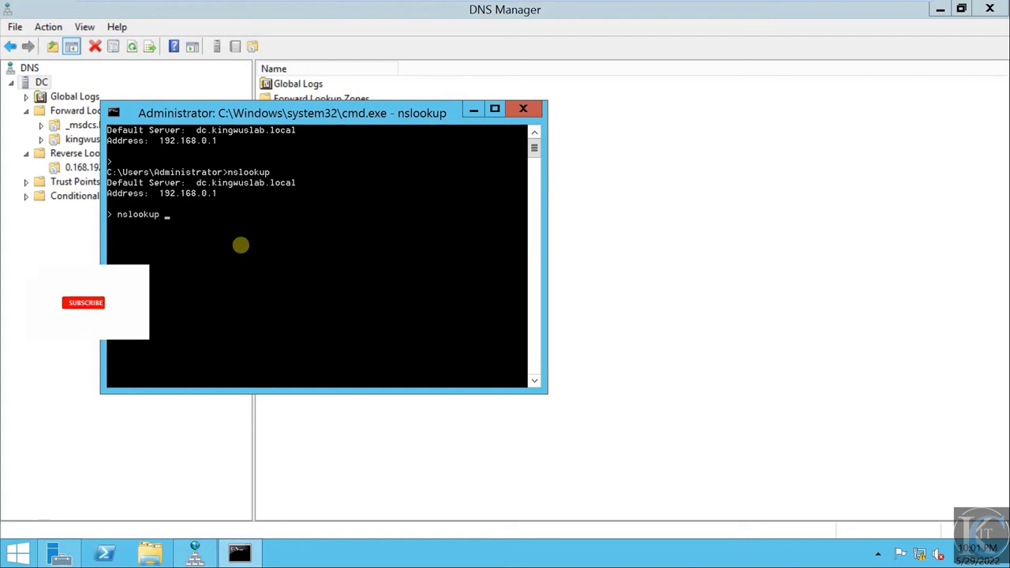
type(" 192")
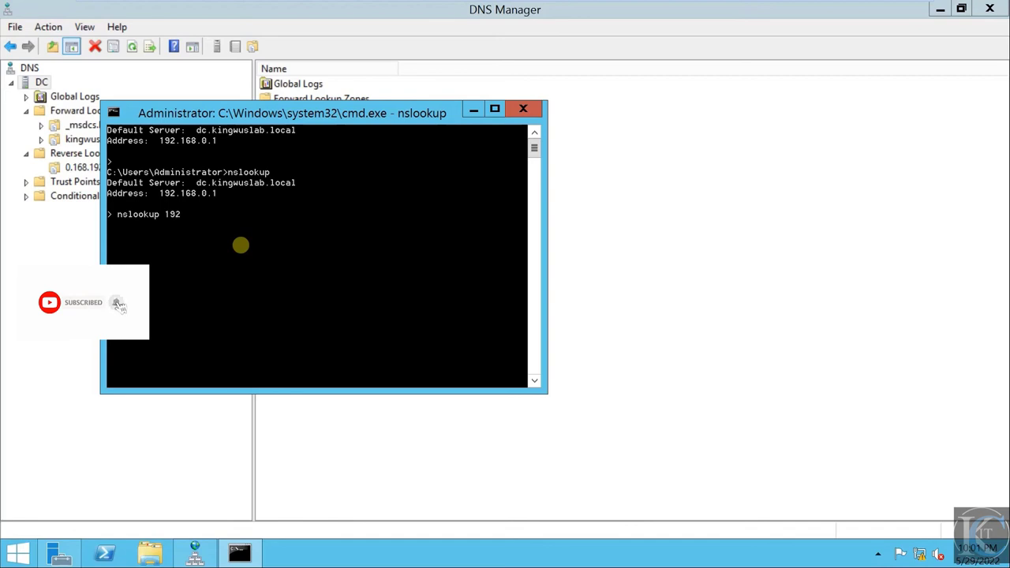
type(".168.0.1")
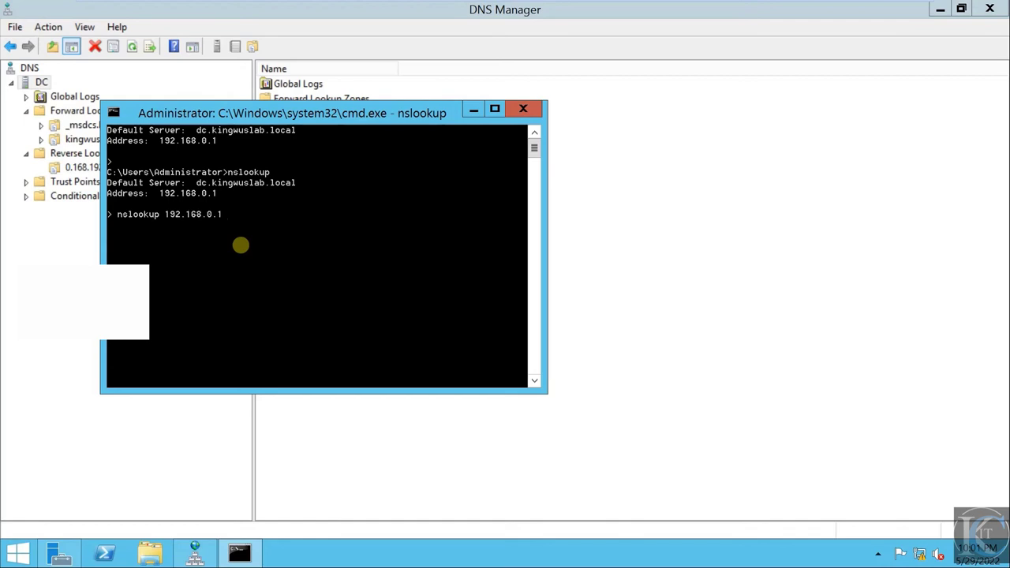
key("Return")
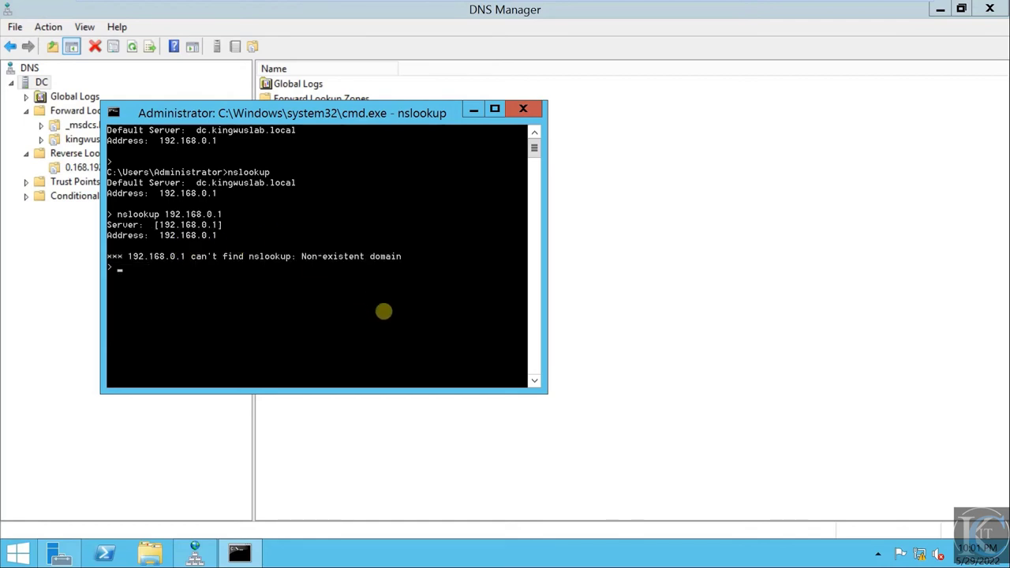
Exit the interactive nslookup session and run nslookup 192.168.0.1 from the command prompt to test reverse lookup.
key("Up")
key("BackSpace")
key("BackSpace")
key("BackSpace")
key("BackSpace")
key("BackSpace")
key("BackSpace")
key("BackSpace")
key("BackSpace")
key("BackSpace")
key("BackSpace")
key("BackSpace")
key("BackSpace")
key("BackSpace")
key("BackSpace")
key("BackSpace")
key("BackSpace")
key("BackSpace")
key("BackSpace")
key("BackSpace")
key("ctrl+c")
key("Up")
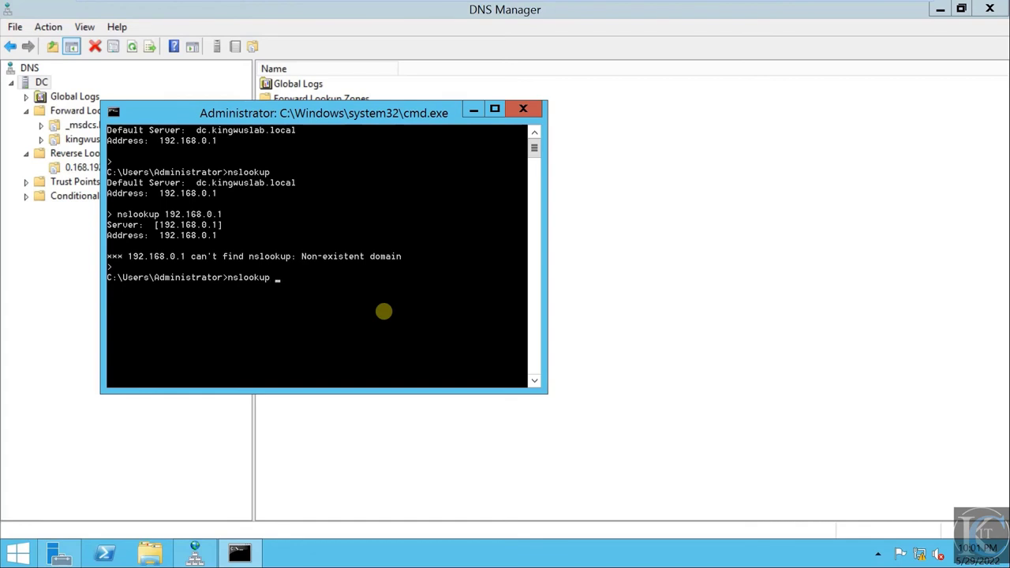
type("192.168.0.1")
key("Return")
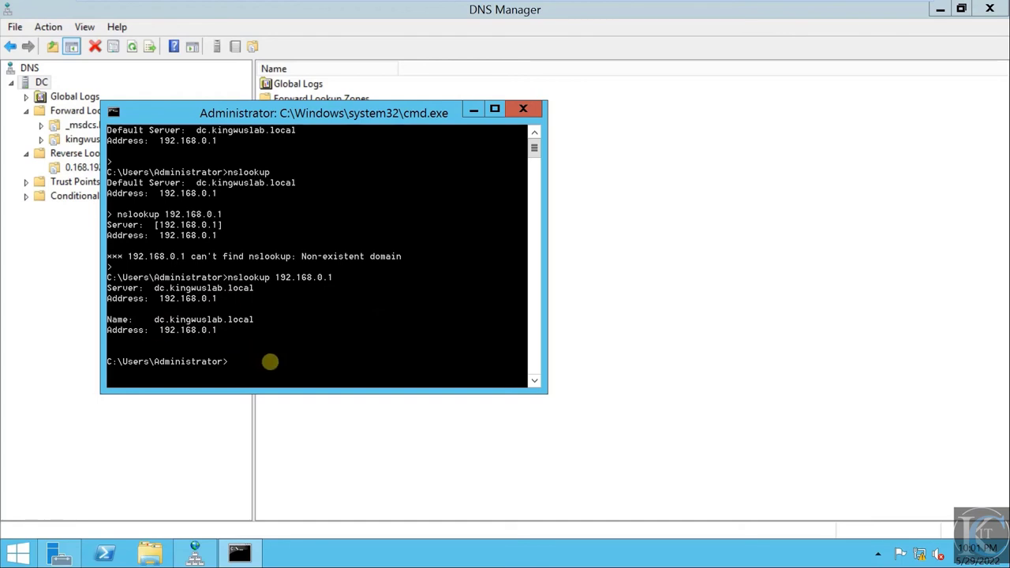
Test forward lookup by running nslookup dc.kingwuslab.local from the command prompt.
key("Up")
key("BackSpace")
key("BackSpace")
key("BackSpace")
key("BackSpace")
key("BackSpace")
key("BackSpace")
type("dc.kingwuslab.local")
key("Return")
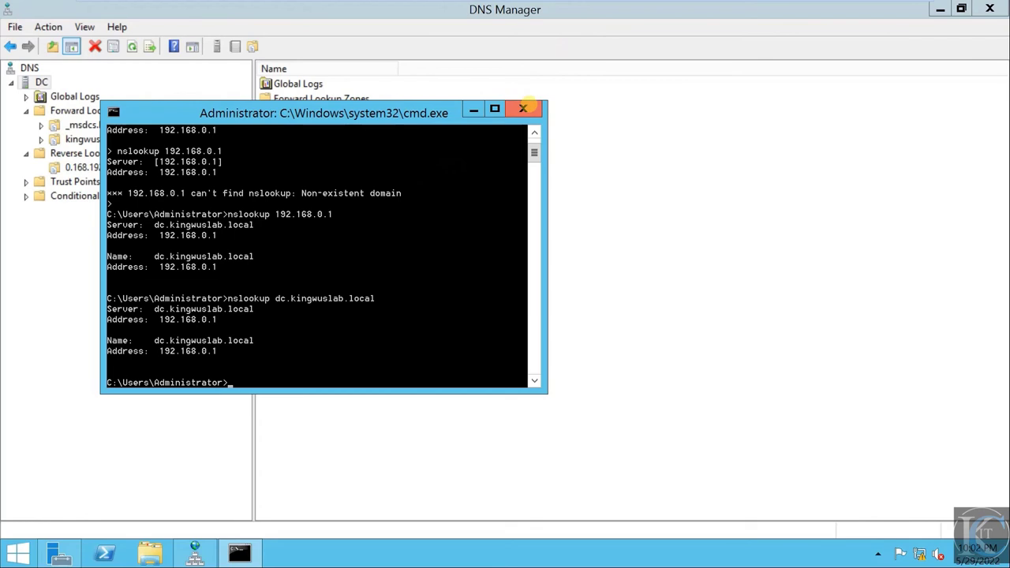
Close the command window and show the records in the 0.168.192.in-addr.arpa reverse lookup zone.
left_click(524, 108)
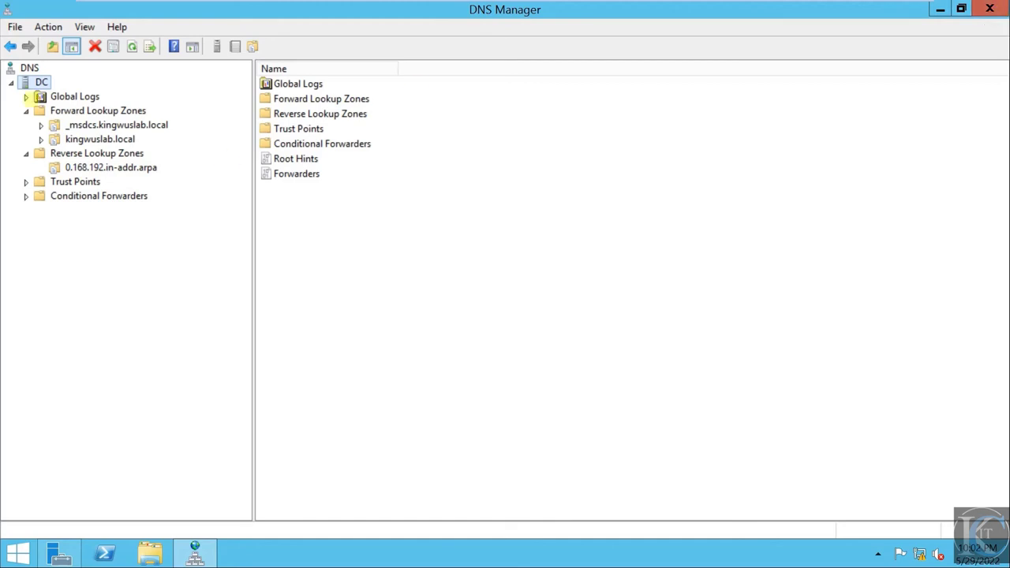
left_click(94, 168)
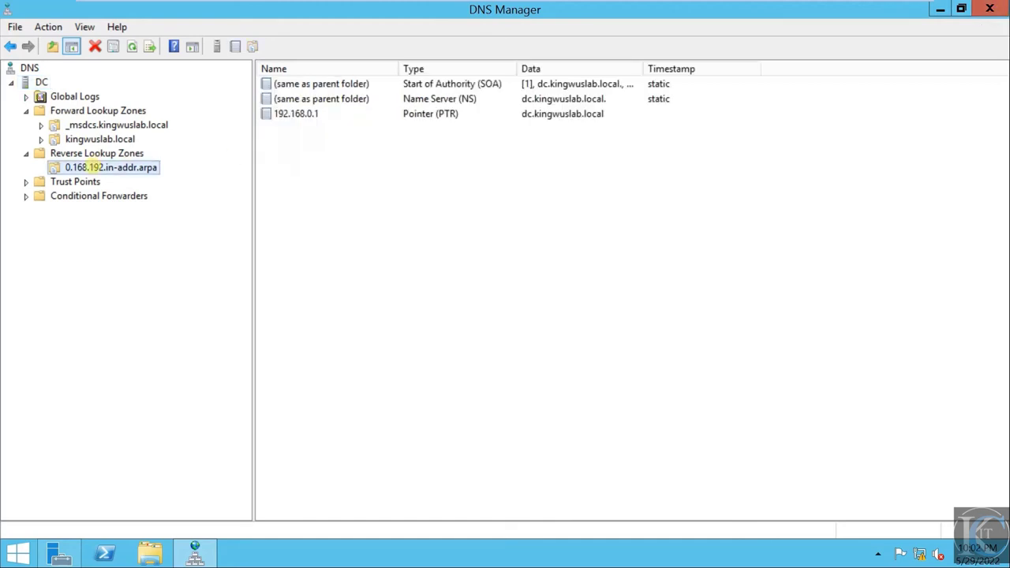
Review DC's forward and reverse lookup zones, including the records in 0.168.192.in-addr.arpa, and close DNS Manager.
double_click(41, 82)
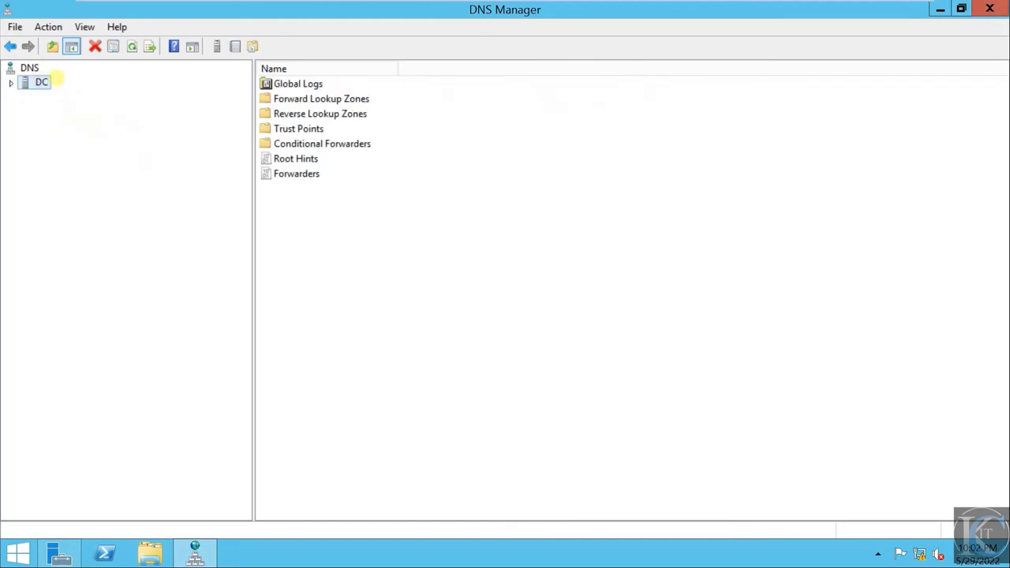
double_click(41, 82)
double_click(82, 112)
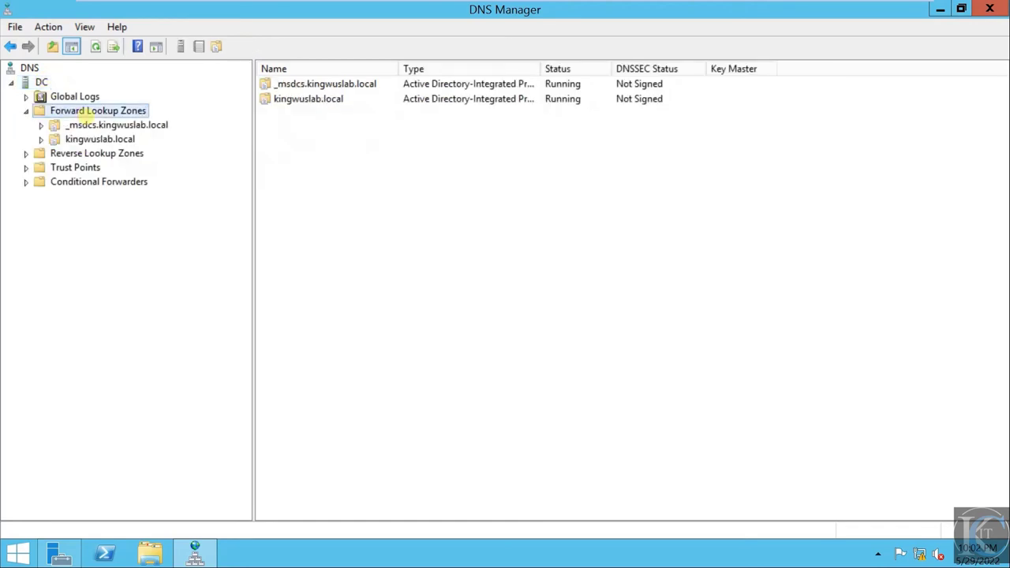
double_click(108, 154)
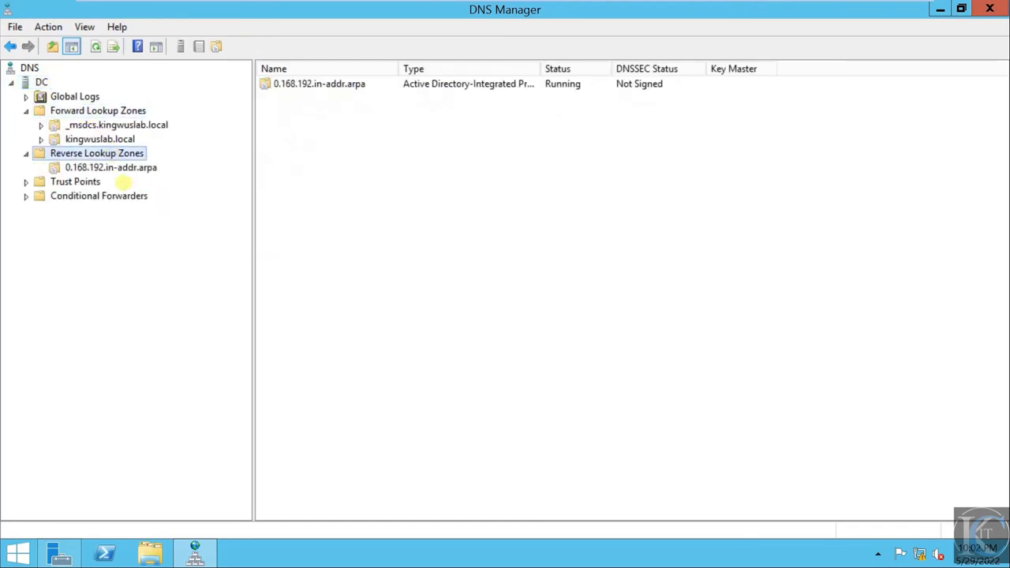
left_click(111, 168)
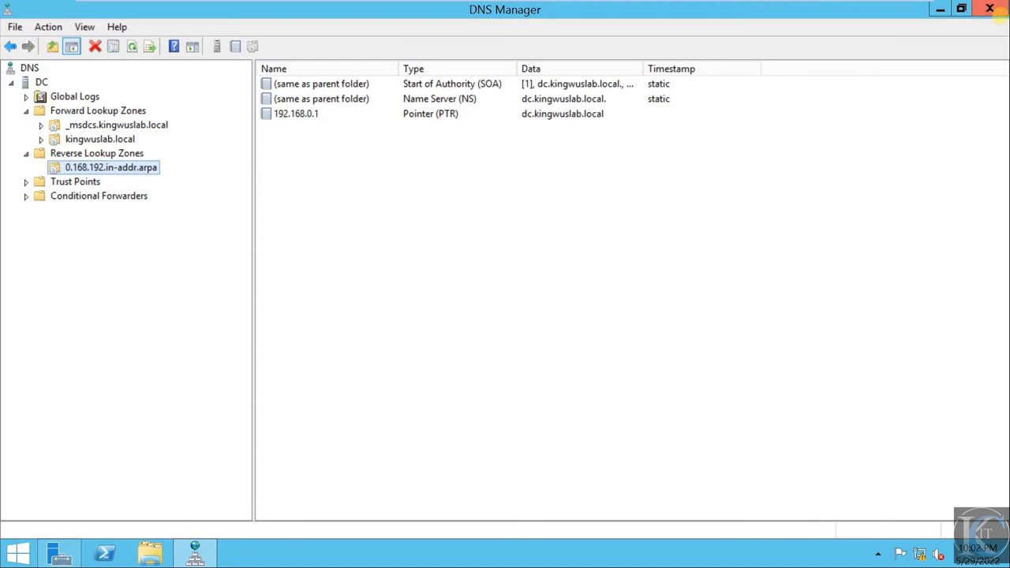
left_click(990, 8)
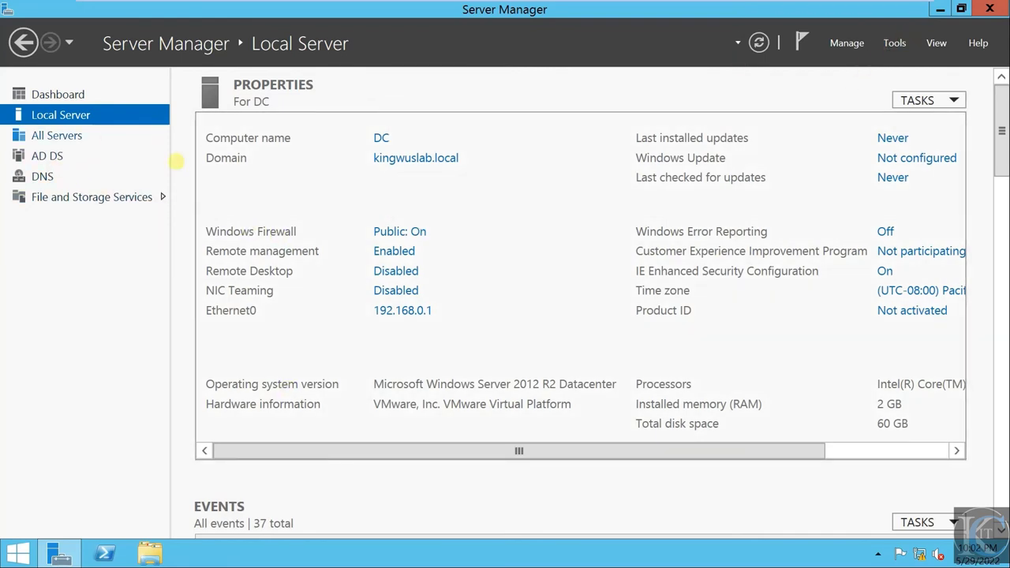
left_click(894, 43)
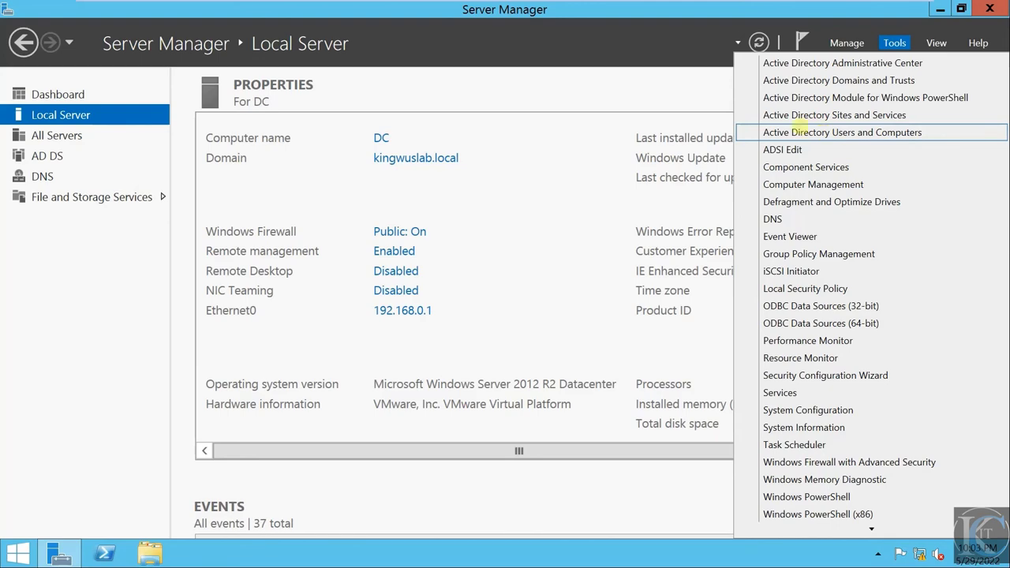
left_click(545, 287)
Take the DC virtual machine out of full screen mode and minimize the VMware Workstation window.
mouse_move(658, 4)
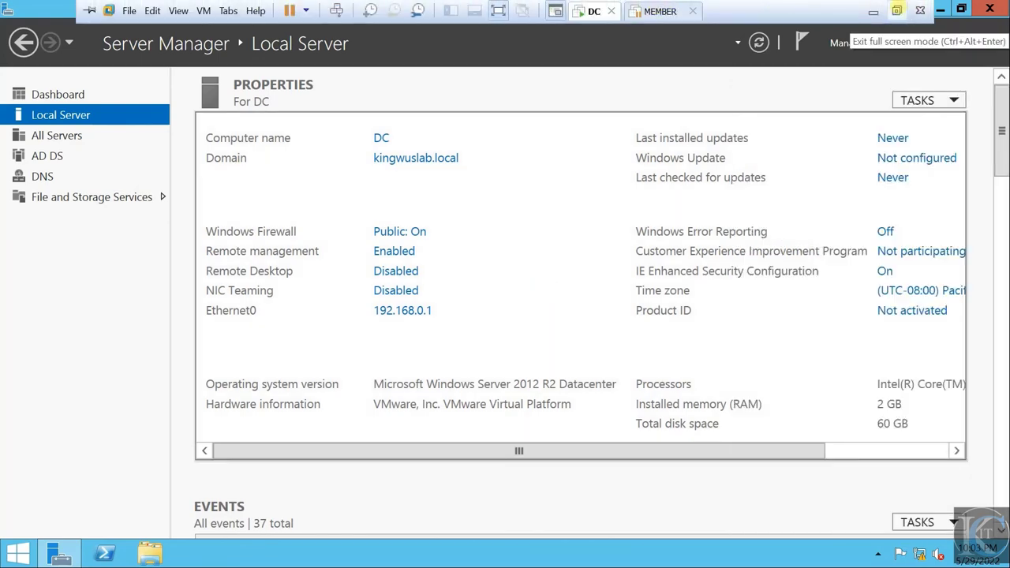
left_click(896, 11)
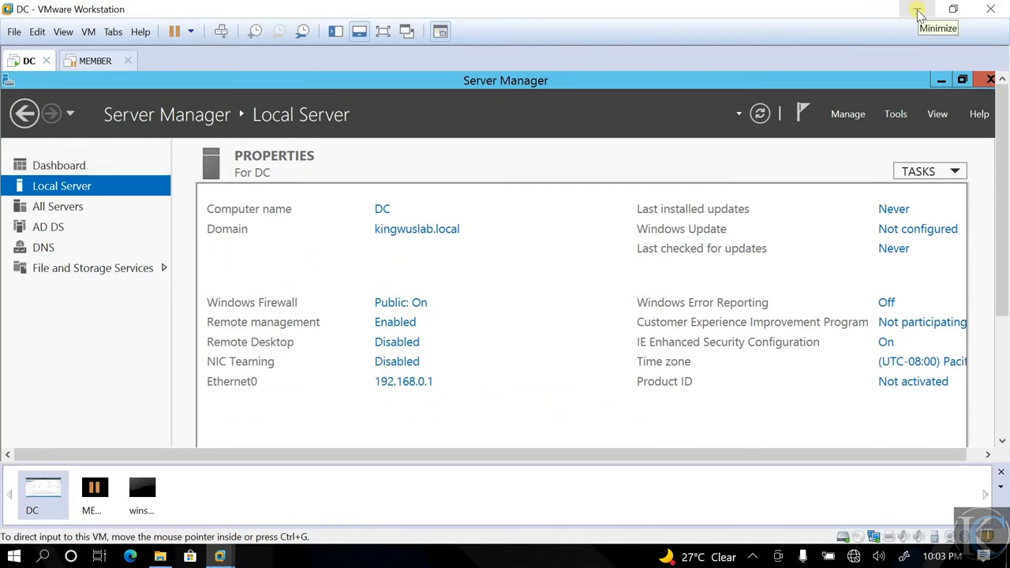
scroll(1001, 192, "down", 5)
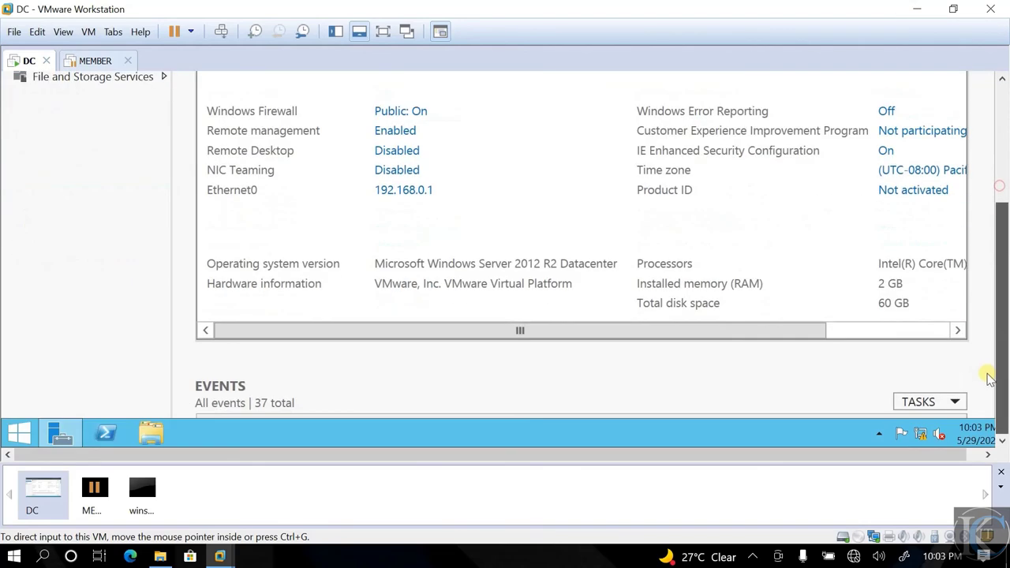
scroll(998, 126, "up", 5)
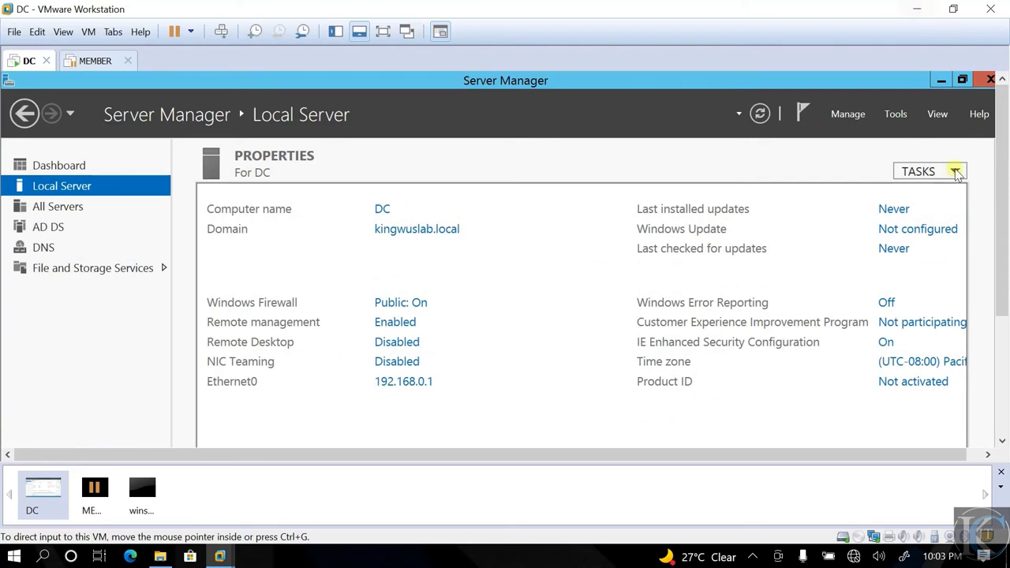
scroll(1007, 184, "down", 3)
scroll(1007, 165, "up", 3)
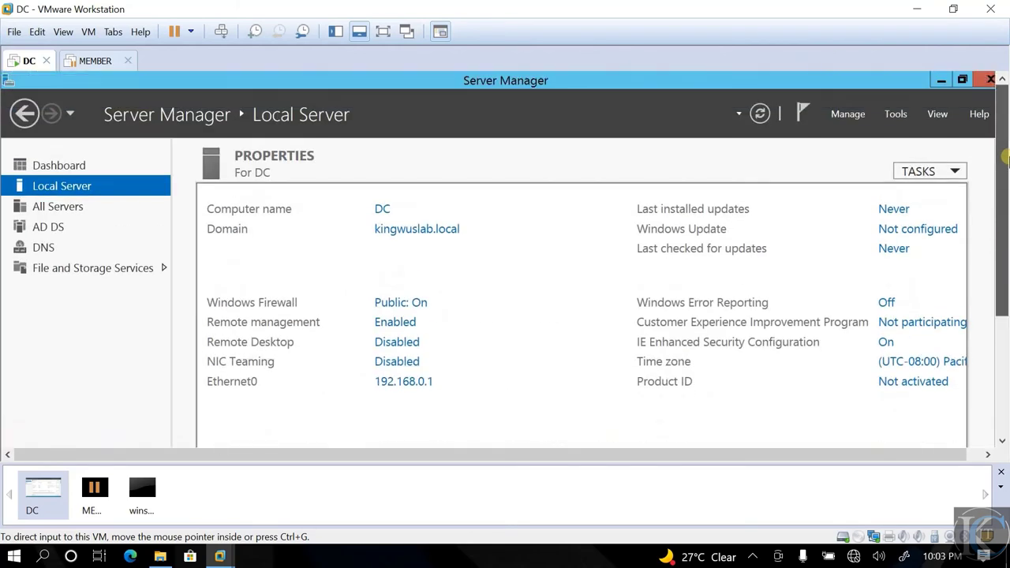
scroll(1007, 158, "down", 3)
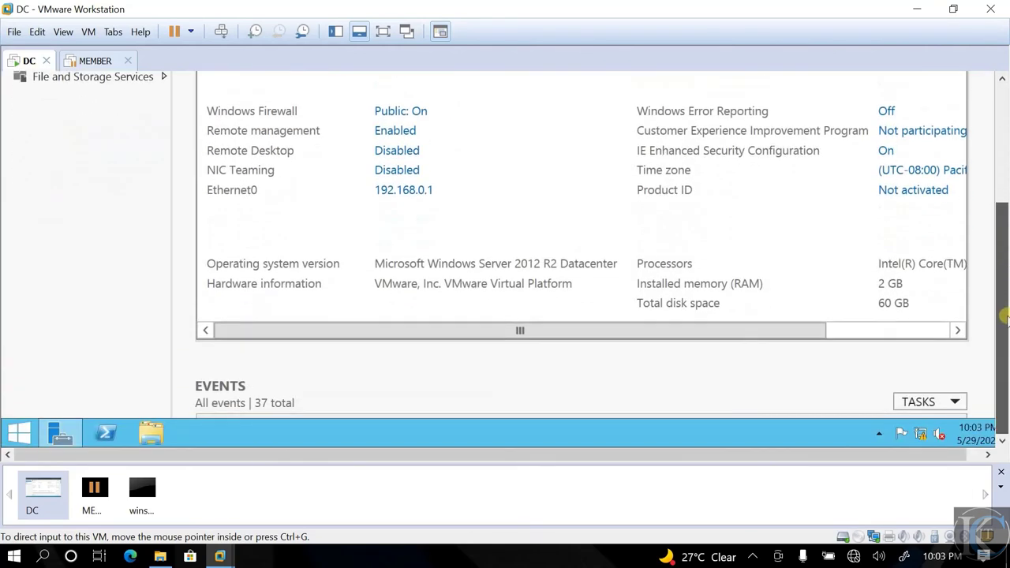
scroll(1007, 150, "up", 3)
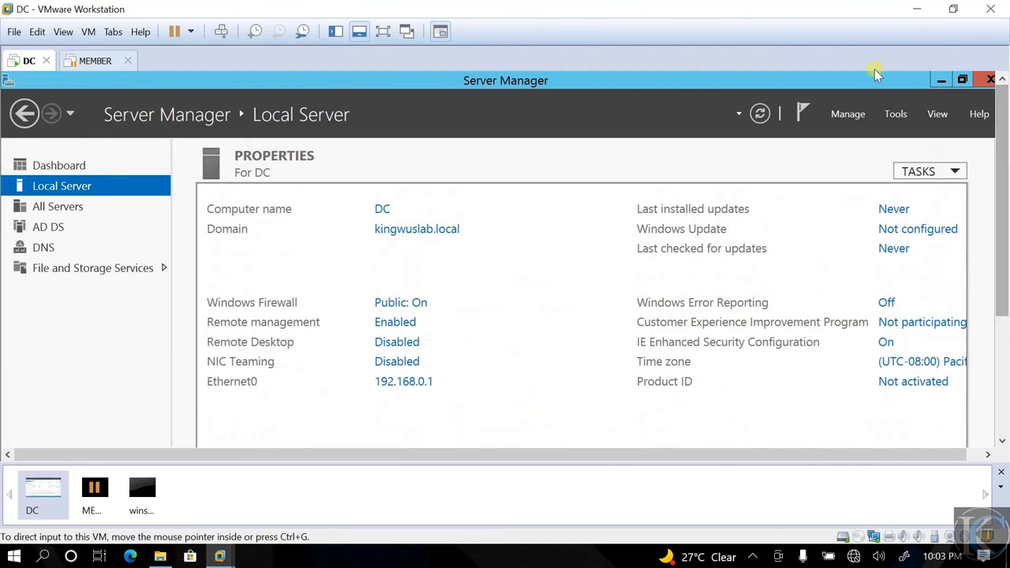
left_click(916, 12)
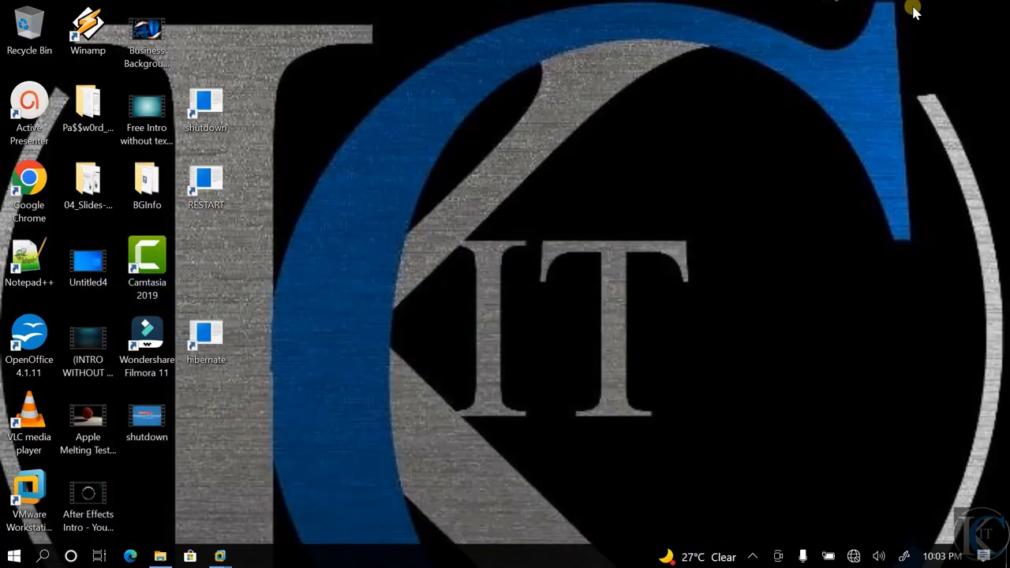